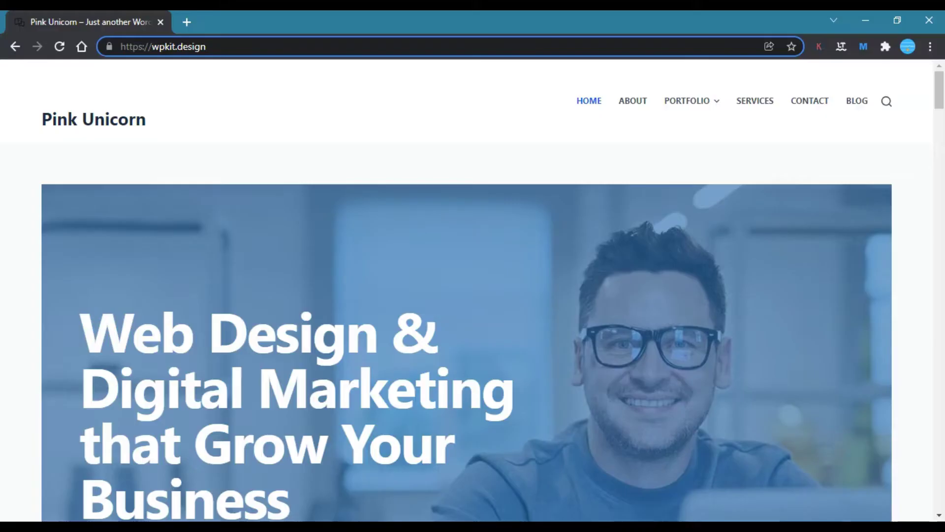
# Highlight the wpkit.design address in the checklist, then bring up Plesk's Websites & Domains page
pyautogui.scroll(-15, 473, 290)
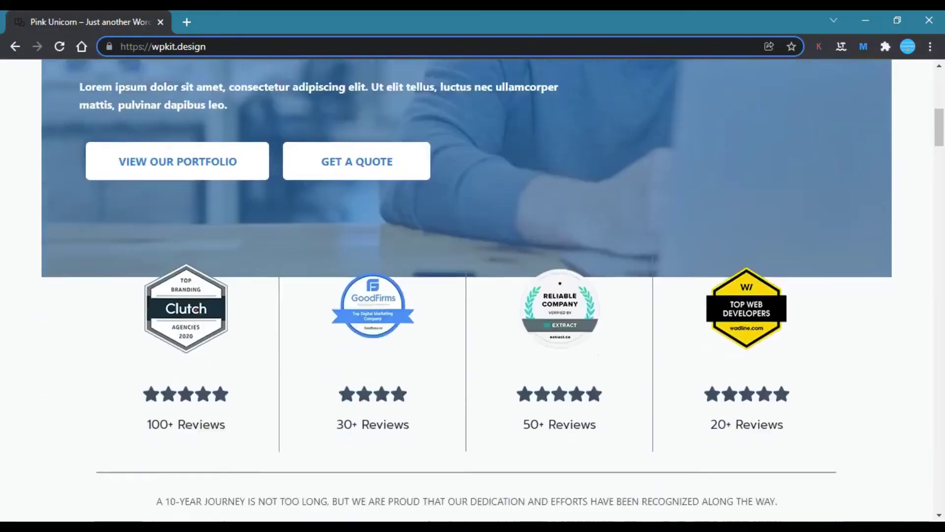
pyautogui.scroll(-15, 473, 290)
pyautogui.scroll(18, 473, 290)
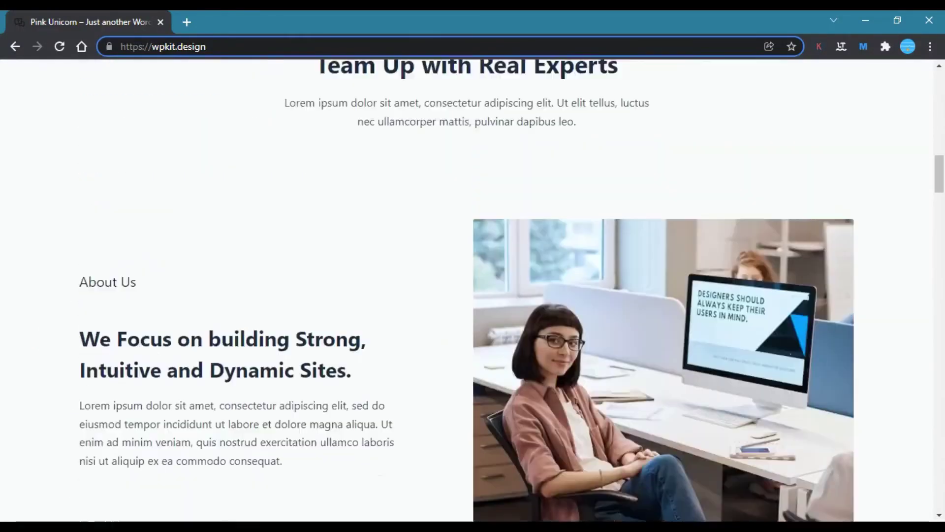
pyautogui.scroll(10, 473, 290)
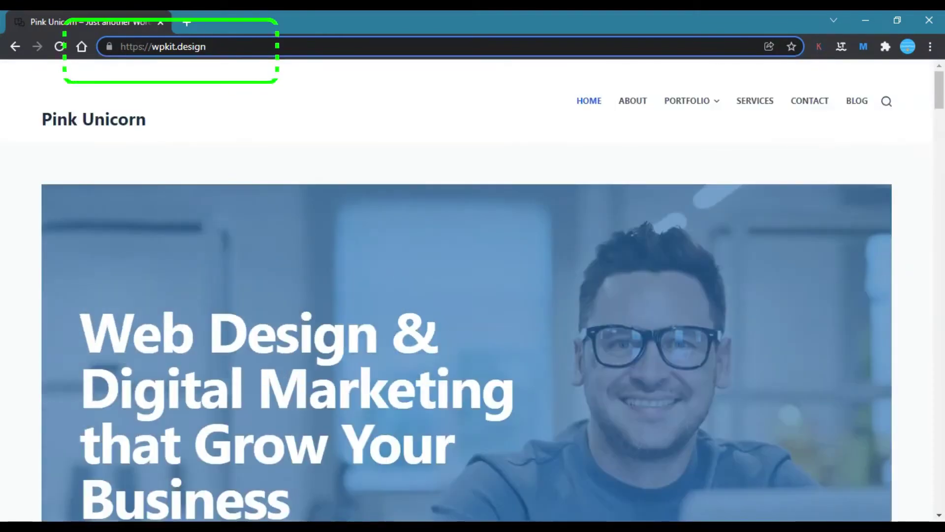
pyautogui.moveTo(206, 46); pyautogui.dragTo(142, 47)
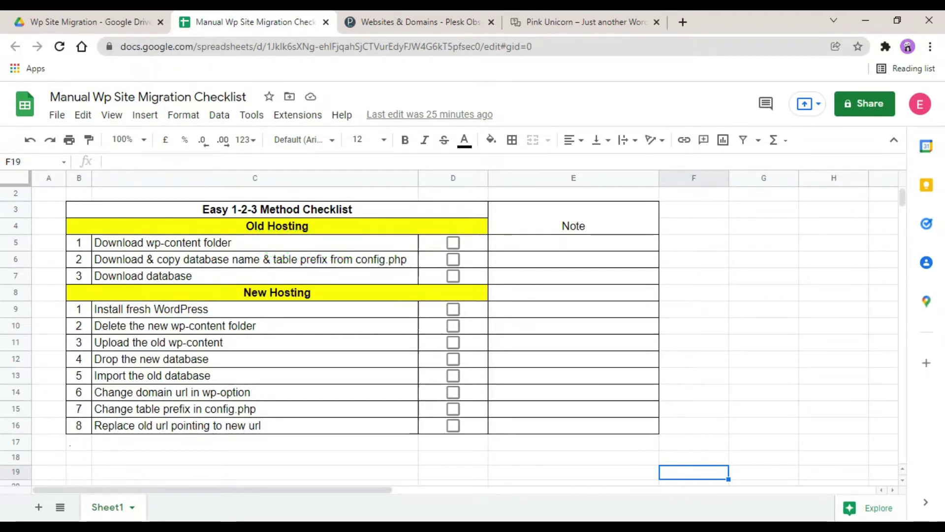
pyautogui.hotkey('ctrl', 'Tab')
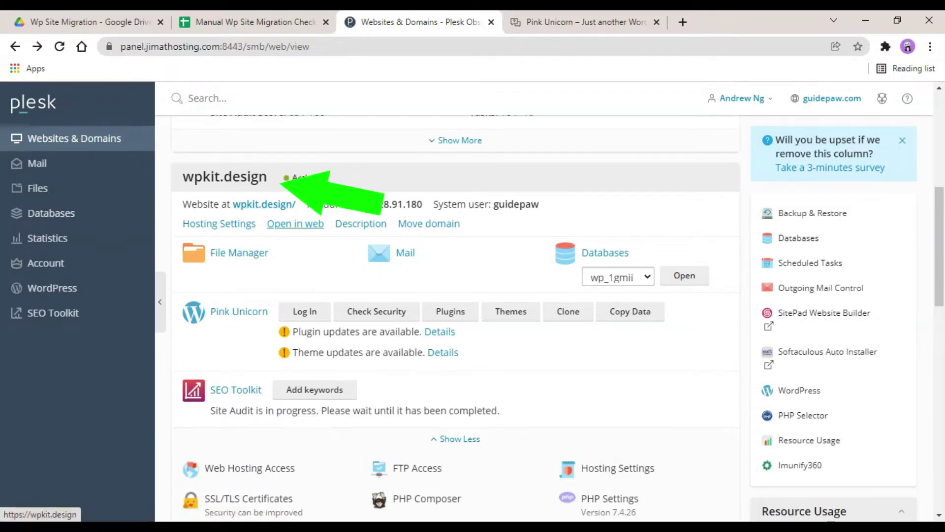
# In wpkit.design's File Manager, archive the wp-content folder as wpkit.zip
pyautogui.scroll(-4, 455, 315)
pyautogui.click(422, 329)
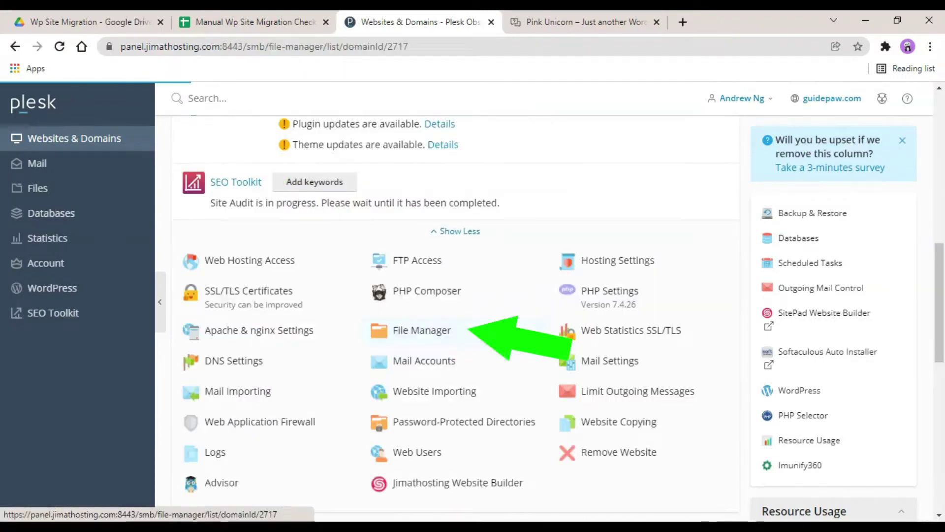
pyautogui.scroll(-1, 241, 326)
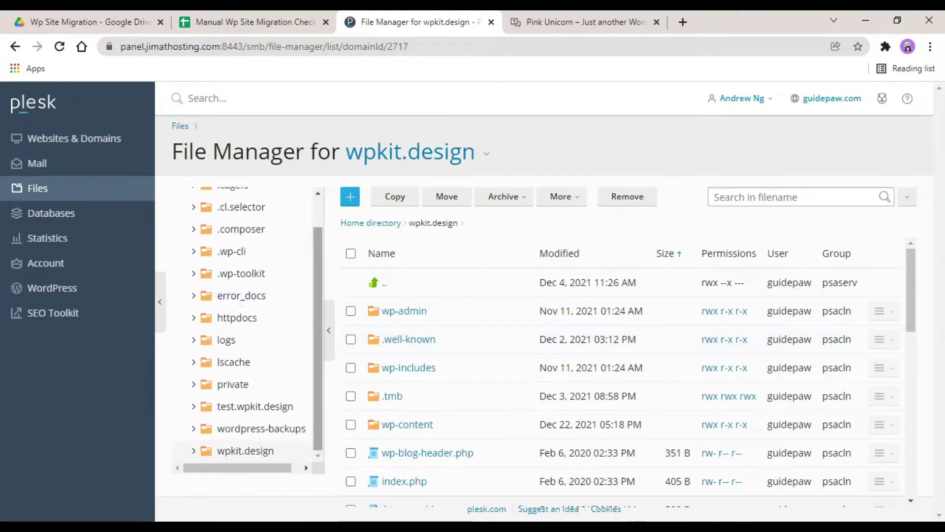
pyautogui.scroll(-2, 621, 359)
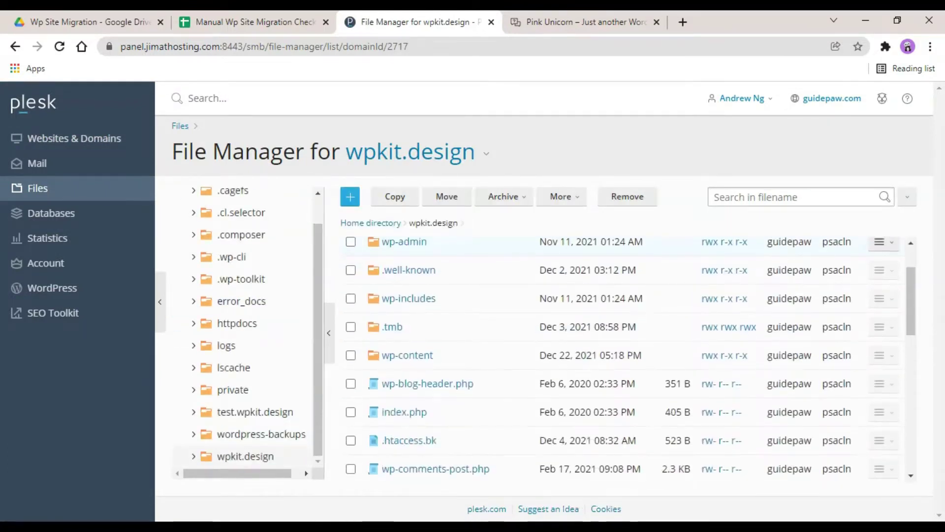
pyautogui.scroll(-2, 620, 359)
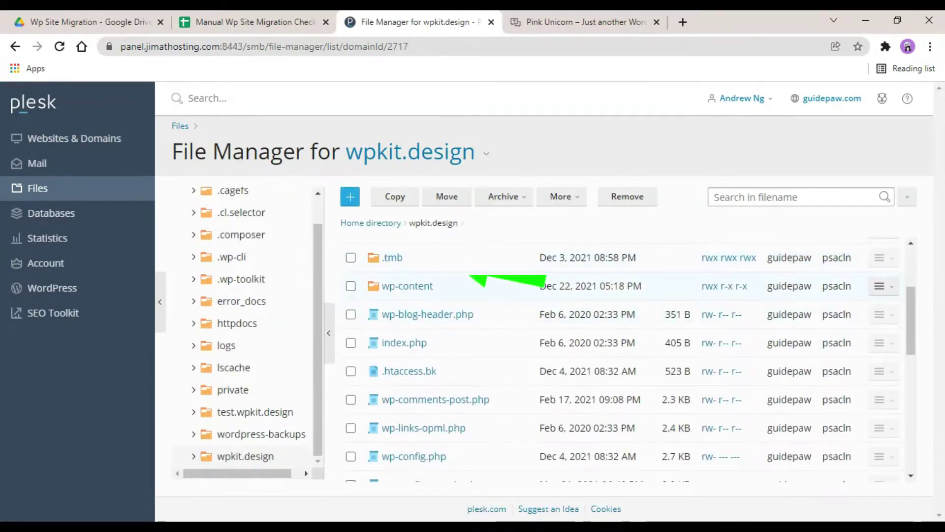
pyautogui.click(350, 286)
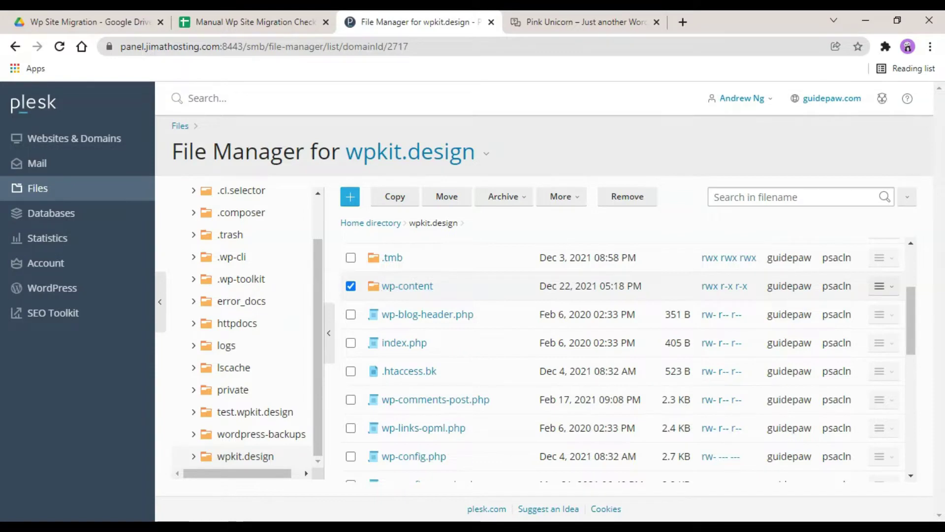
pyautogui.click(503, 196)
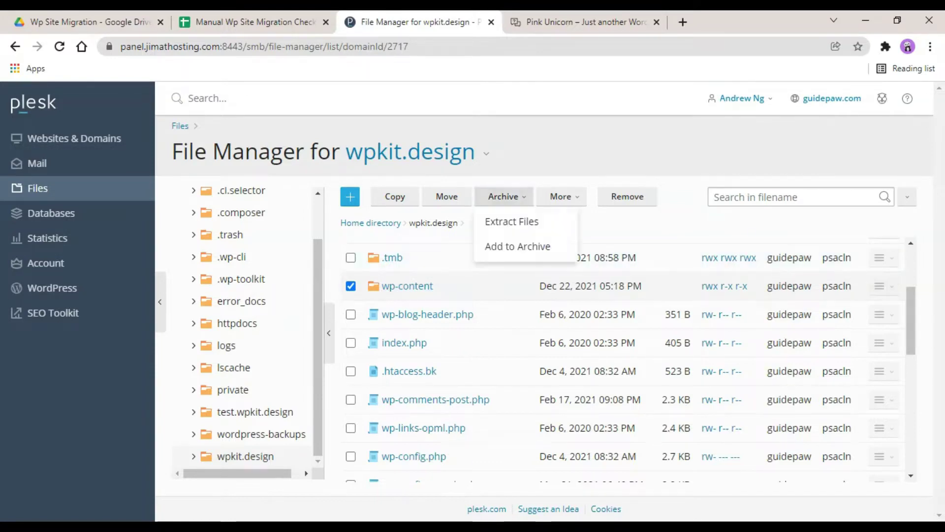
pyautogui.click(518, 246)
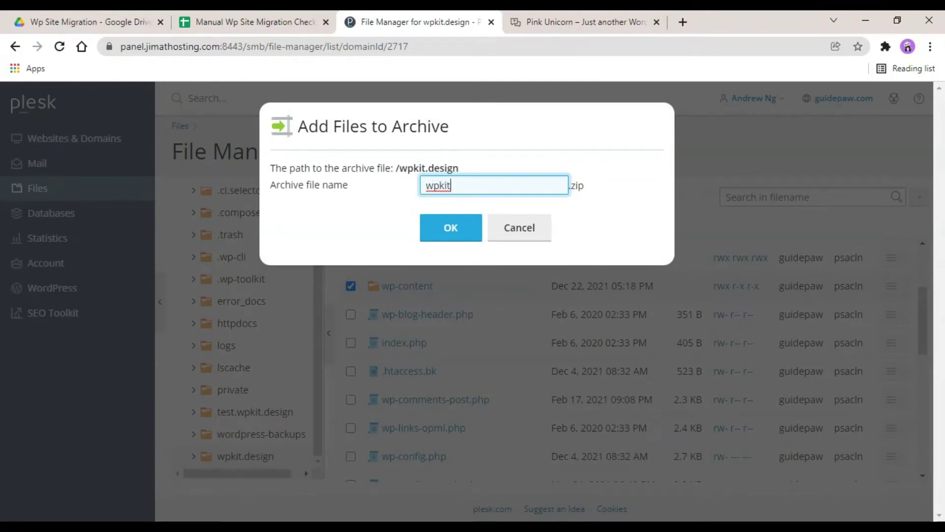
pyautogui.press('Return')
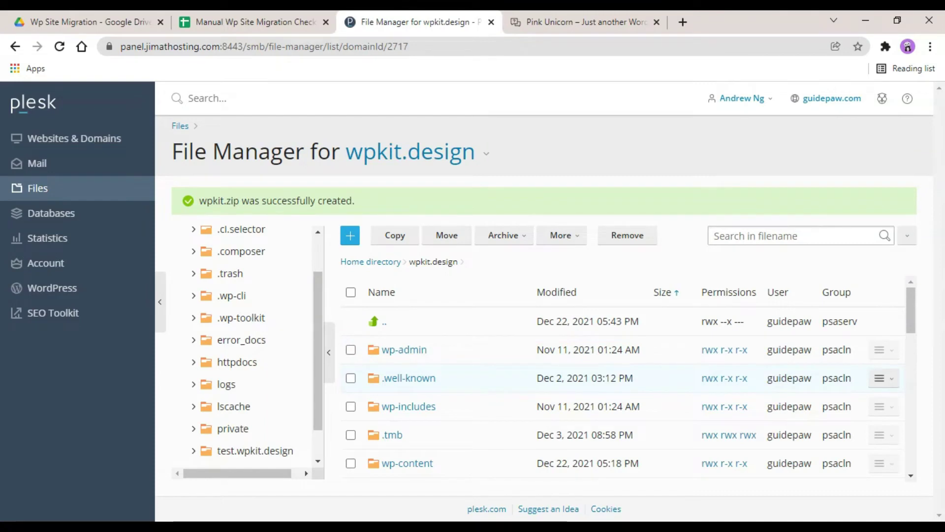
# Download wpkit.zip to Downloads and return to the migration checklist
pyautogui.scroll(-10, 623, 394)
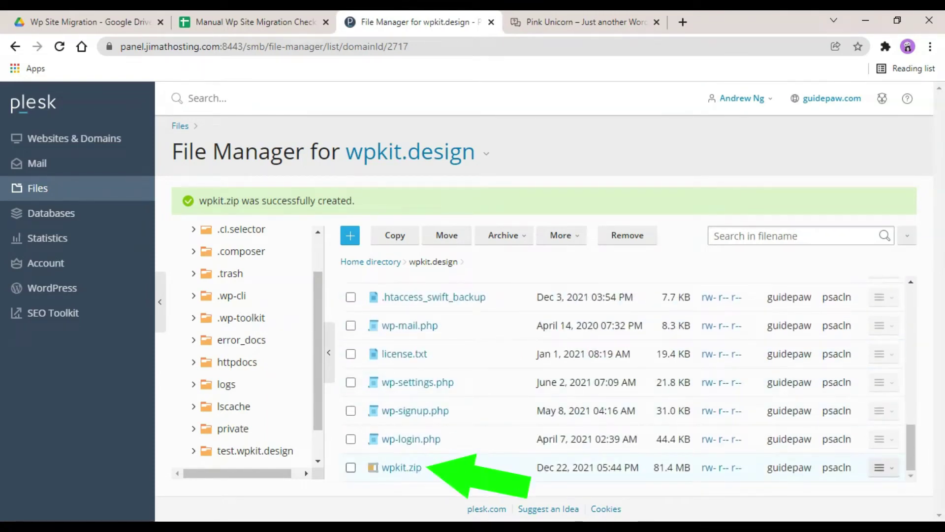
pyautogui.rightClick(473, 467)
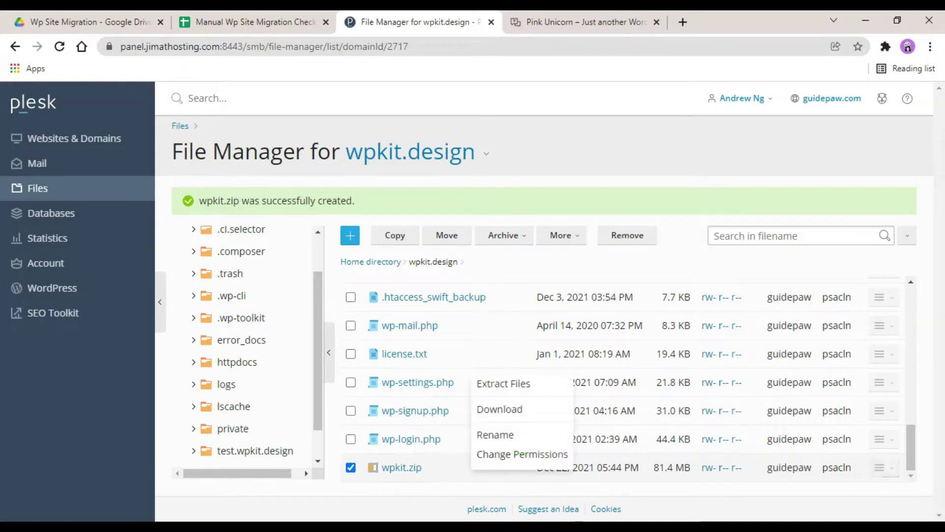
pyautogui.click(500, 409)
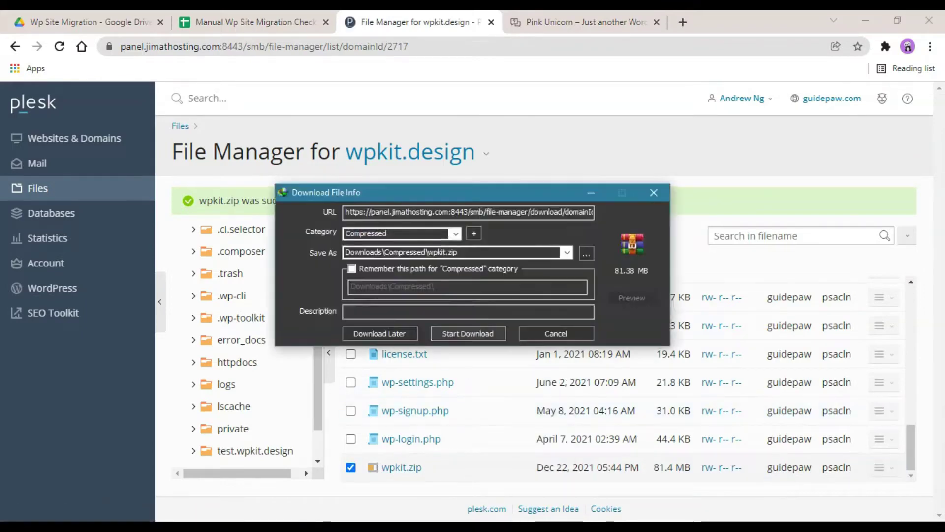
pyautogui.press('Return')
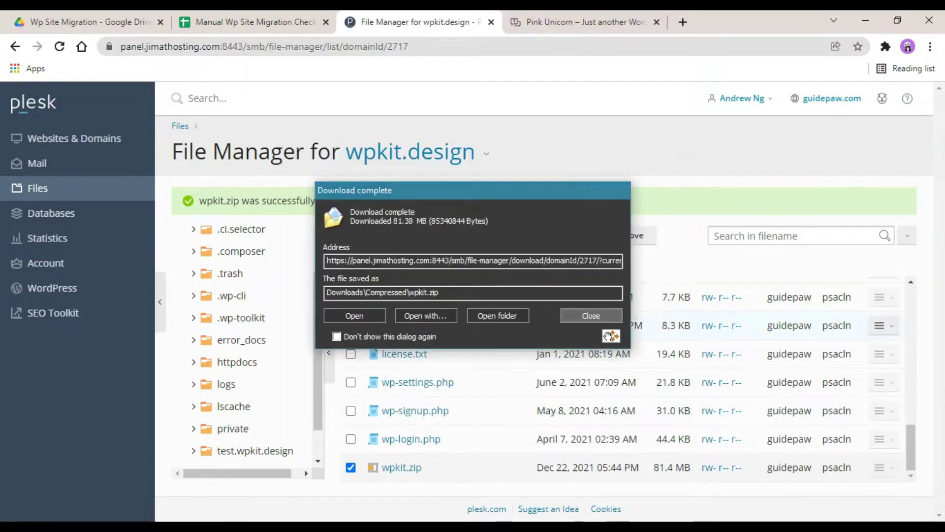
pyautogui.press('Escape')
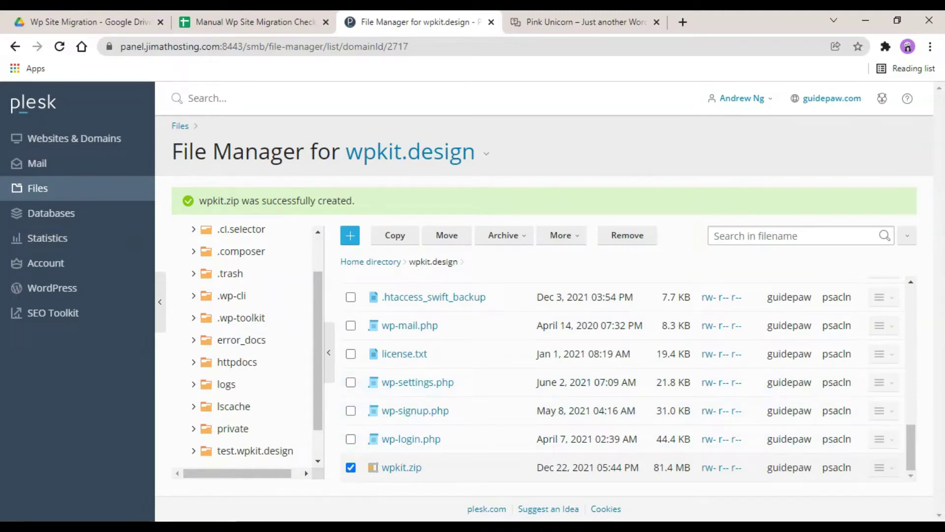
pyautogui.click(254, 21)
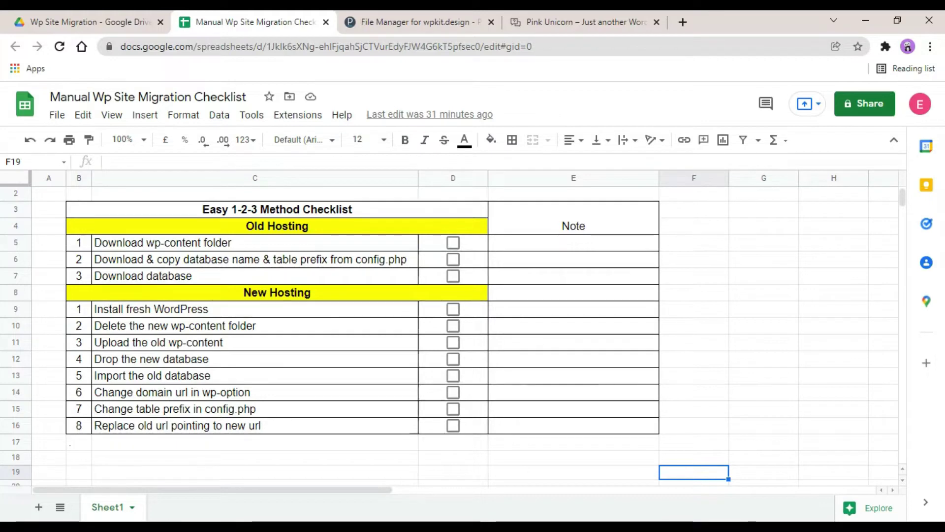
# Tick 'Download wp-content folder' in the checklist and open wp-config.php in Plesk's editor
pyautogui.click(453, 242)
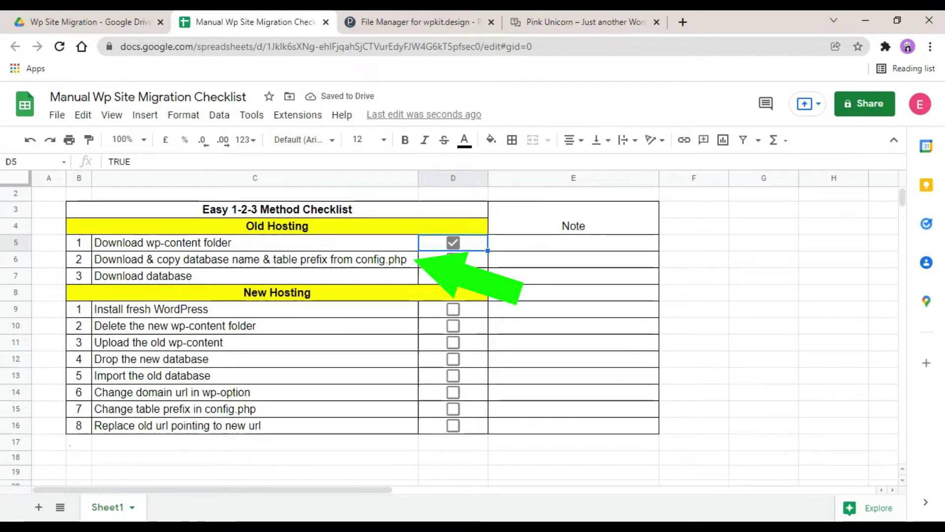
pyautogui.hotkey('ctrl', 'Tab')
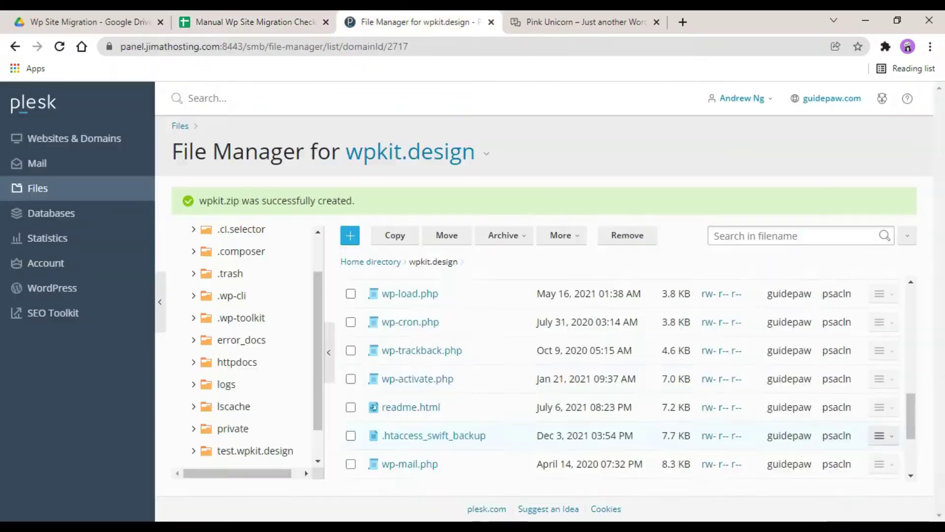
pyautogui.scroll(2, 620, 379)
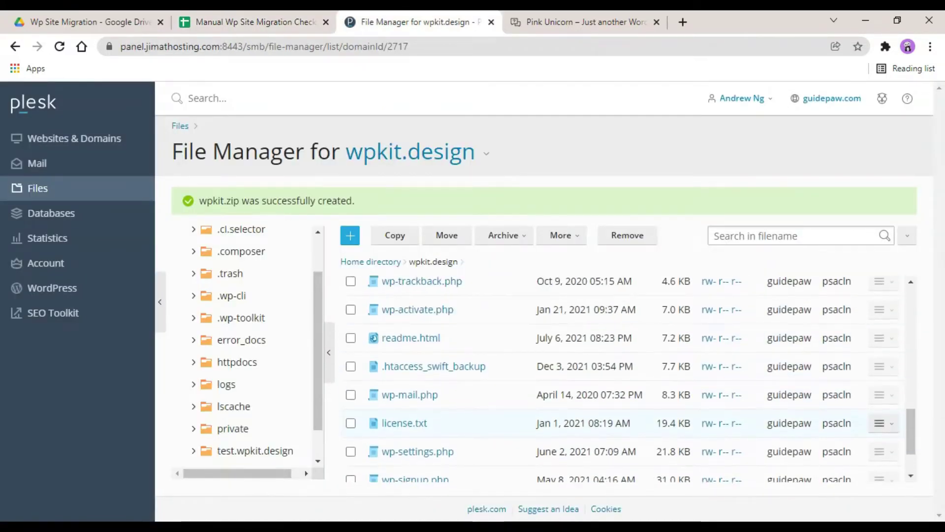
pyautogui.scroll(-2, 620, 379)
pyautogui.scroll(8, 620, 426)
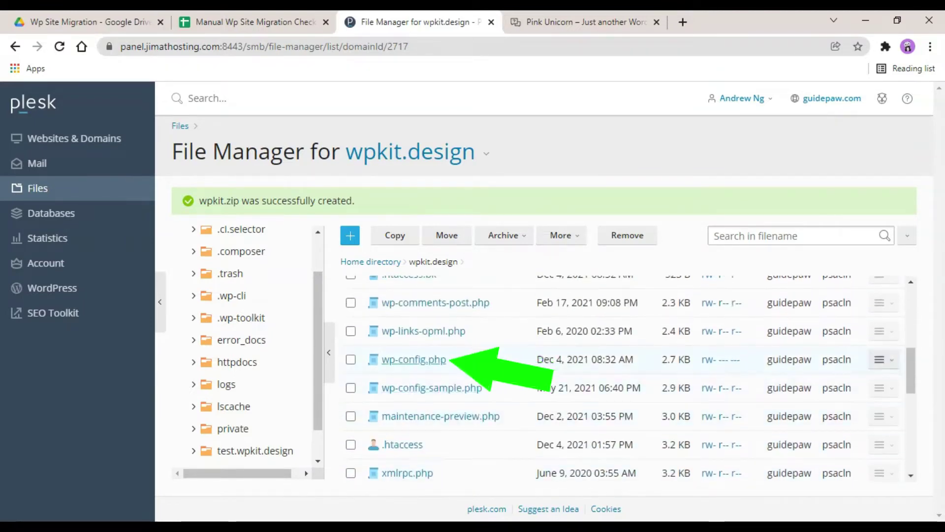
pyautogui.click(351, 360)
pyautogui.click(413, 359)
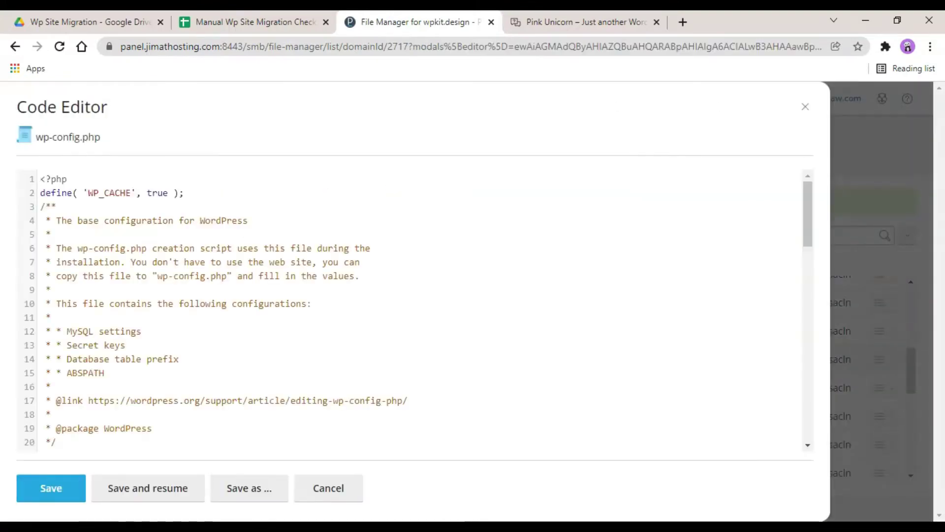
# Copy the database name wp_1gmii from line 24 of wp-config.php and return to the checklist
pyautogui.scroll(-2, 413, 310)
pyautogui.hotkey('ctrl', 'pageup')
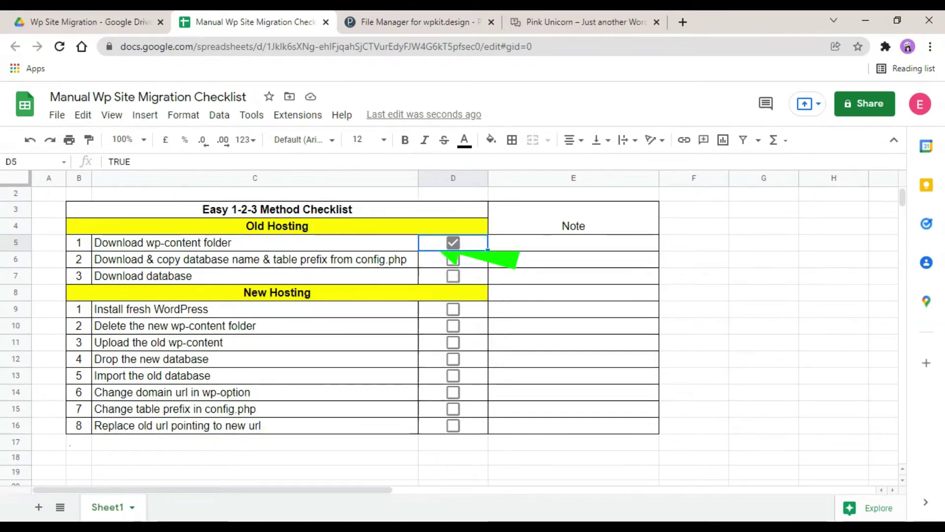
pyautogui.hotkey('ctrl', 'pagedown')
pyautogui.scroll(2, 413, 310)
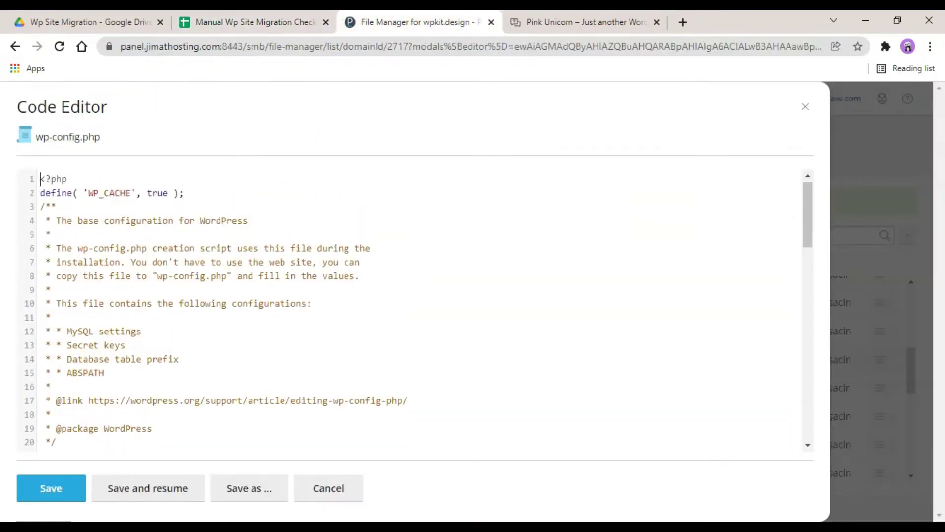
pyautogui.scroll(-5, 413, 310)
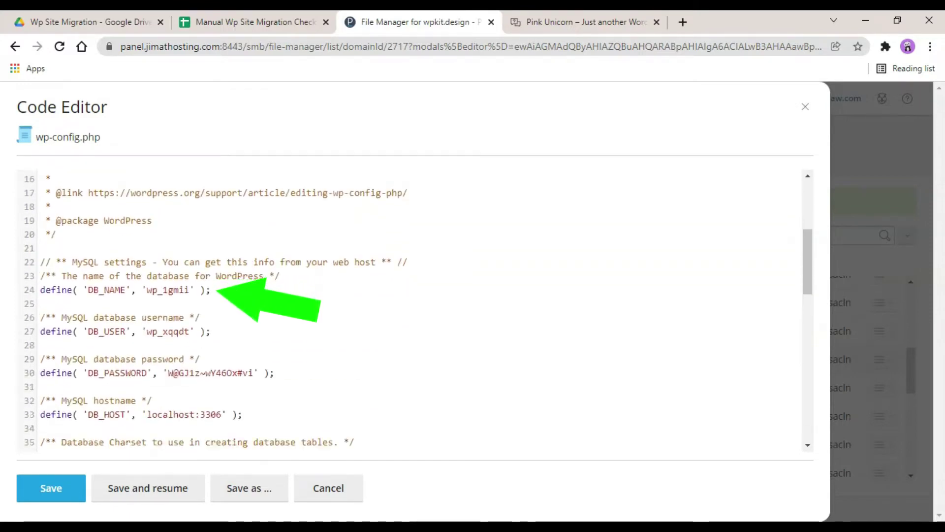
pyautogui.moveTo(163, 290); pyautogui.dragTo(179, 290)
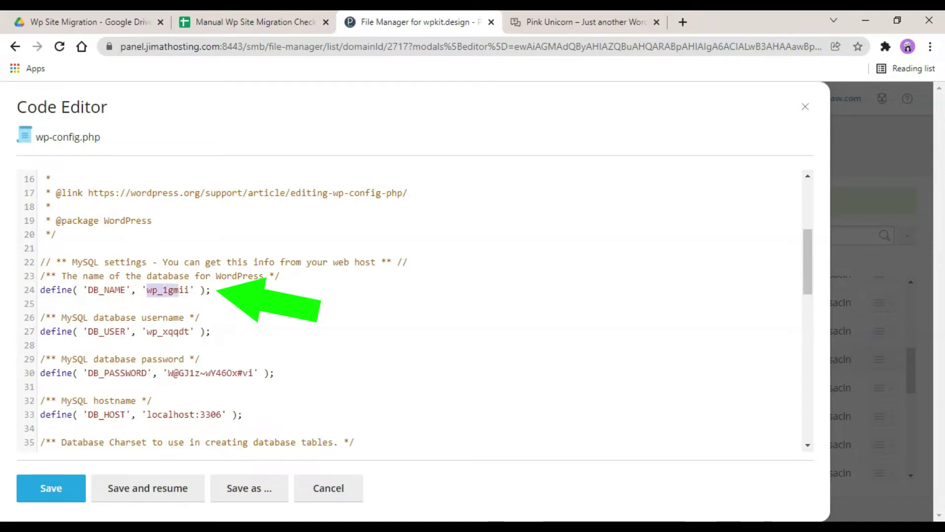
pyautogui.rightClick(188, 289)
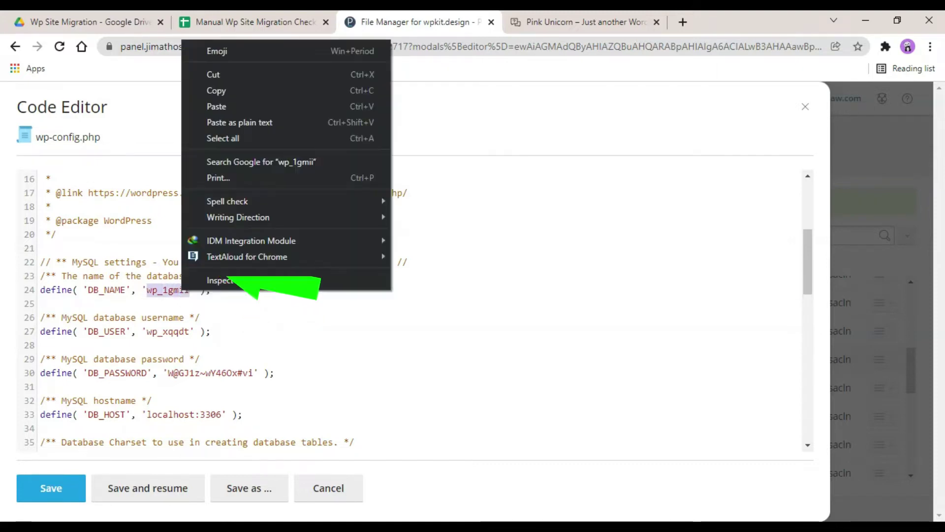
pyautogui.click(217, 90)
pyautogui.click(253, 22)
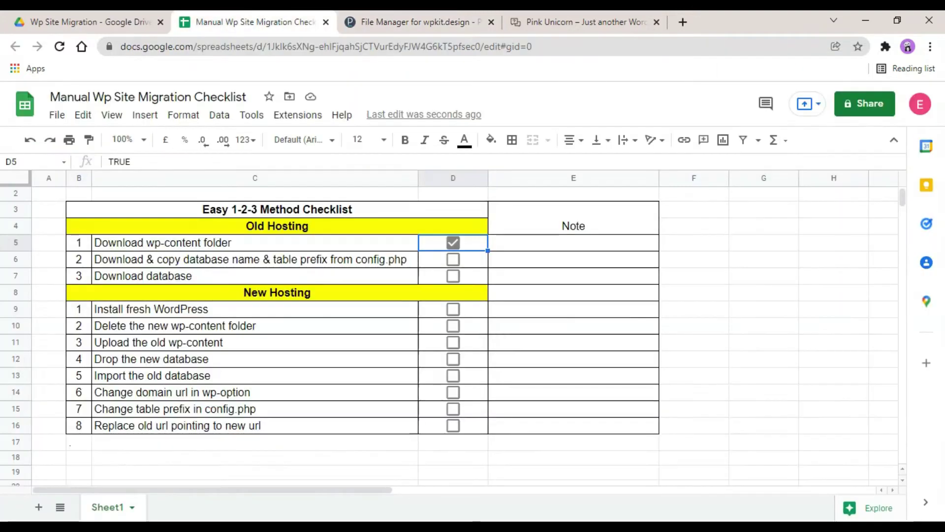
# Paste wp_1gmii as a plain value into Note cell E6
pyautogui.click(573, 260)
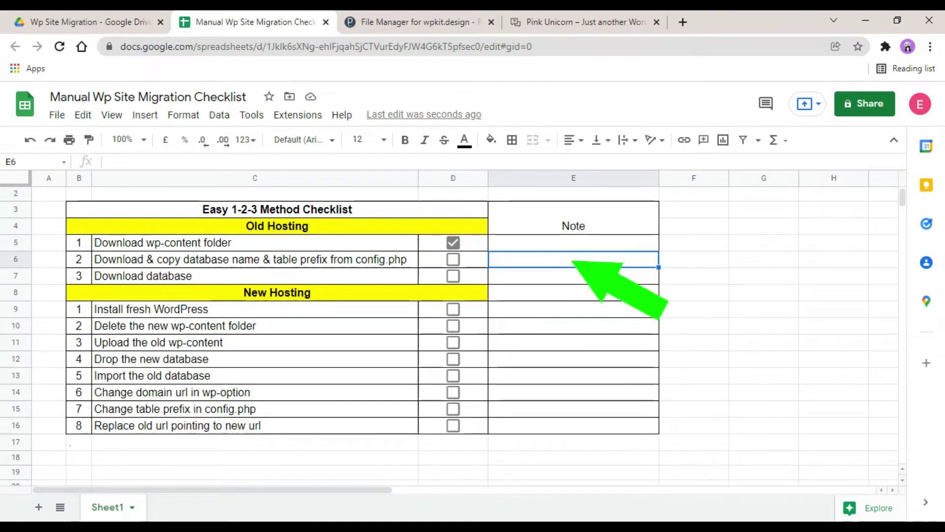
pyautogui.rightClick(509, 260)
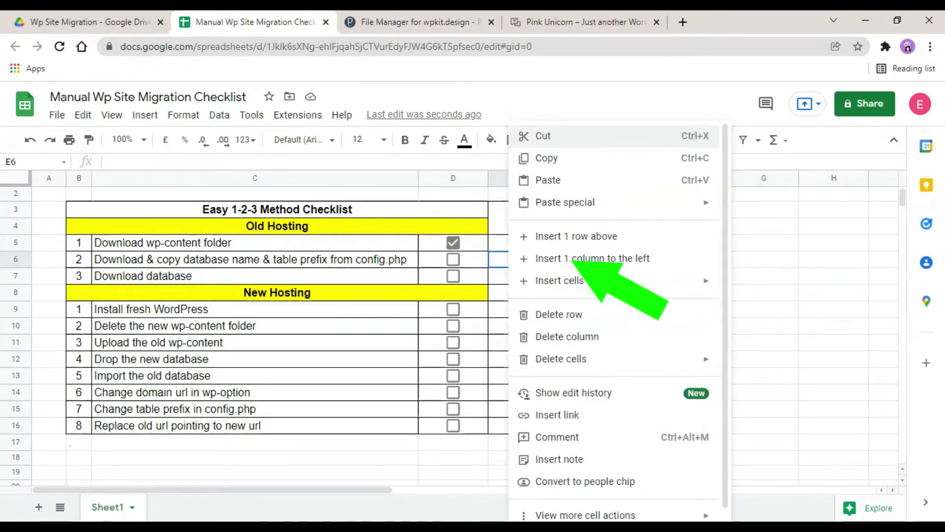
pyautogui.moveTo(565, 202)
pyautogui.click(755, 207)
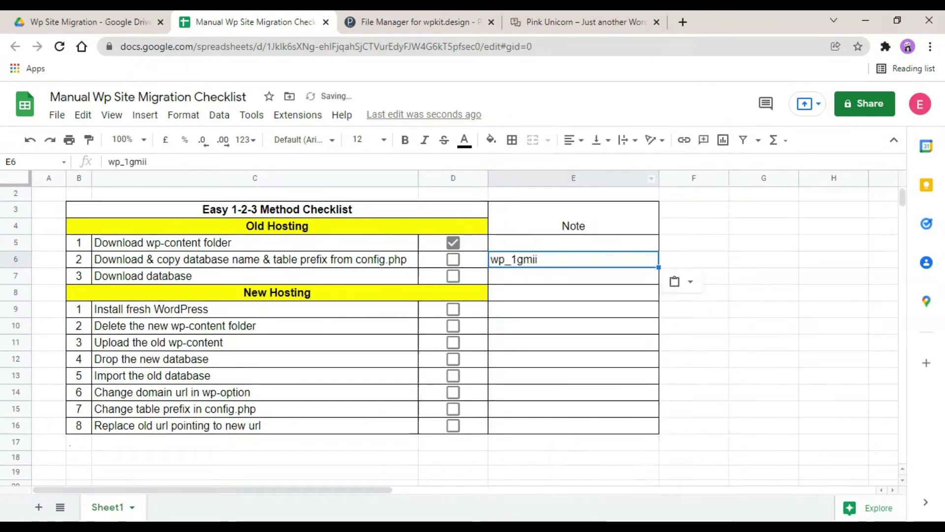
pyautogui.click(418, 22)
# Copy the table prefix D5A1DYJ1C_ from wp-config.php and append it to E6
pyautogui.scroll(-12, 409, 310)
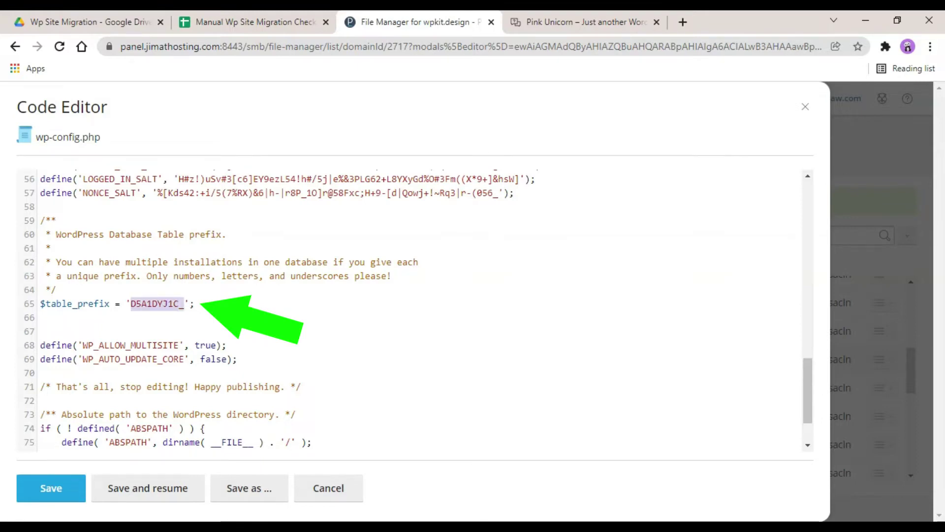
pyautogui.rightClick(169, 304)
pyautogui.click(207, 103)
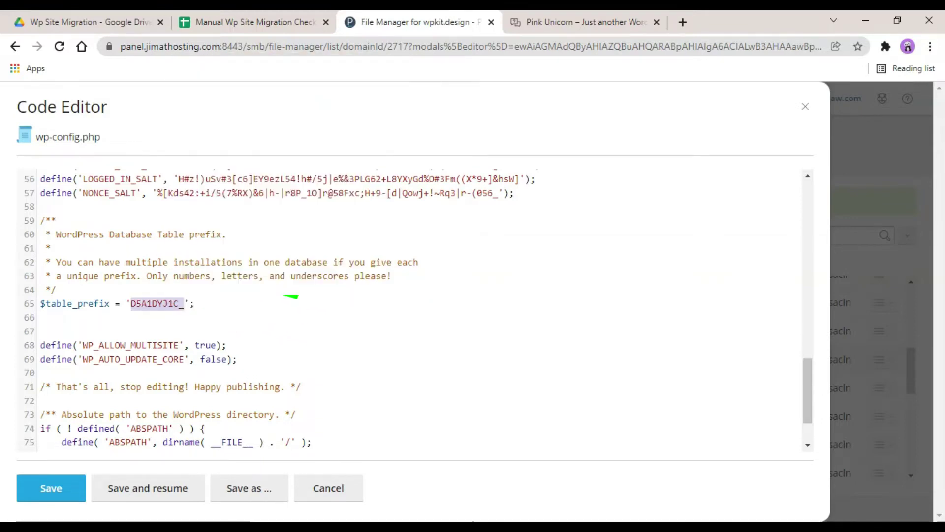
pyautogui.hotkey('ctrl', 'shift', 'Tab')
pyautogui.hotkey('ctrl', 'v')
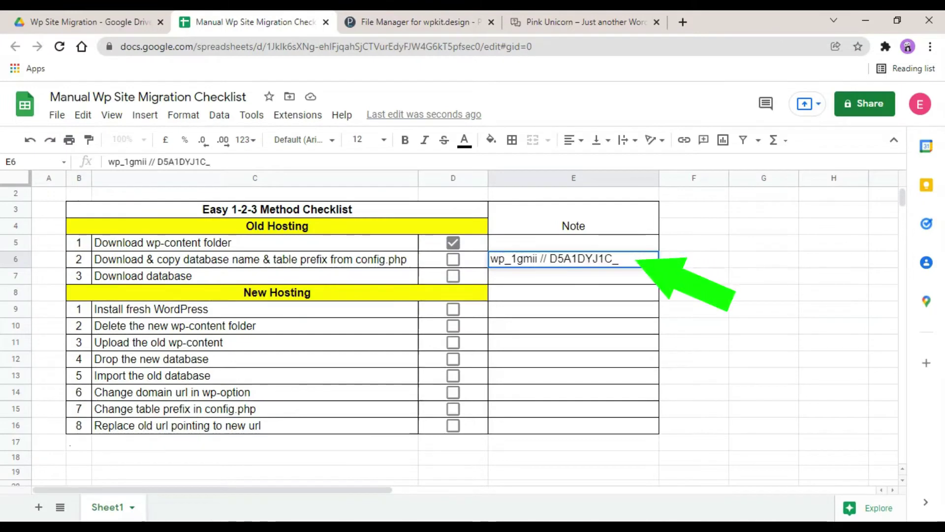
pyautogui.click(574, 292)
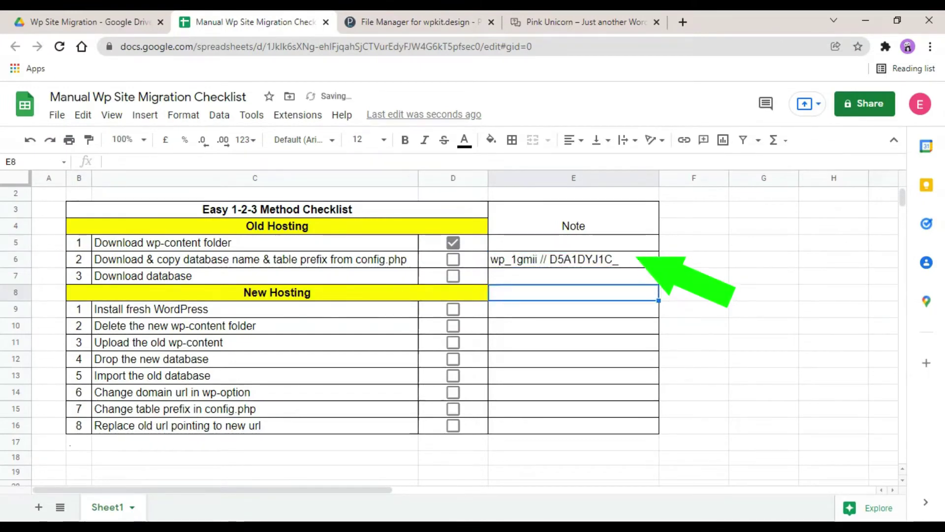
pyautogui.click(436, 260)
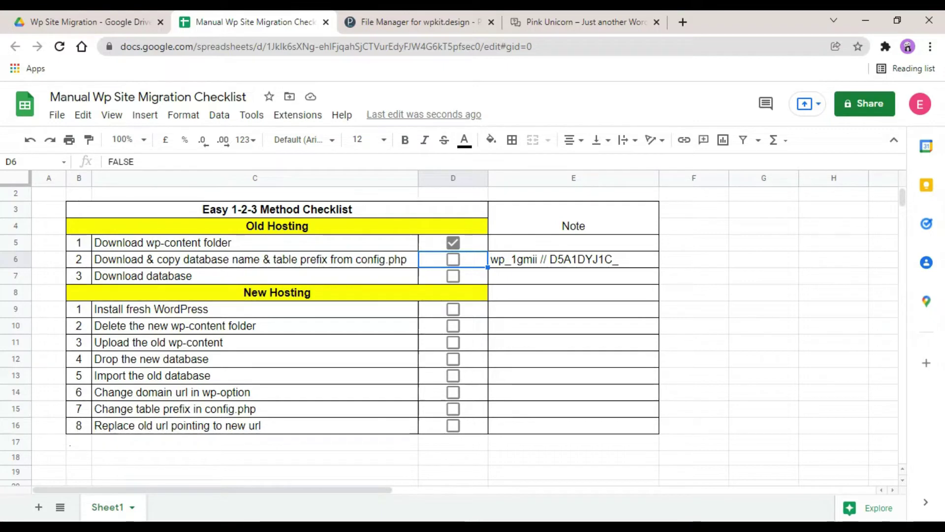
# Download wp-config.php from the Plesk File Manager
pyautogui.hotkey('ctrl', 'Tab')
pyautogui.rightClick(498, 361)
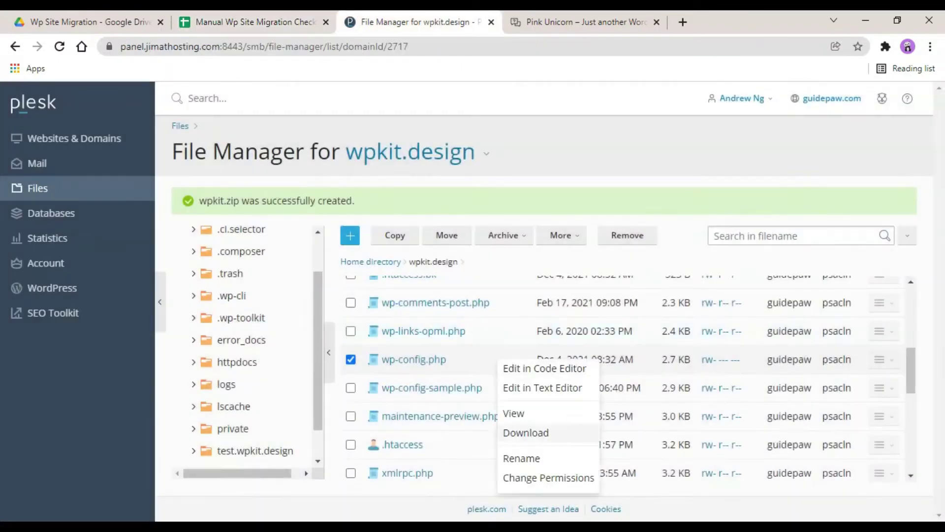
pyautogui.click(525, 432)
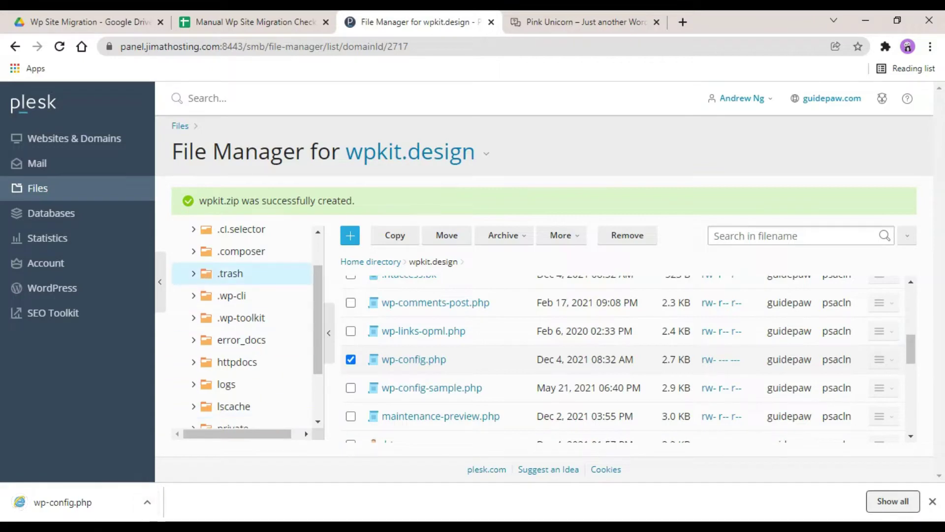
# Tick step 2 on the checklist and go back to Plesk's Websites & Domains overview
pyautogui.hotkey('ctrl', 'shift', 'Tab')
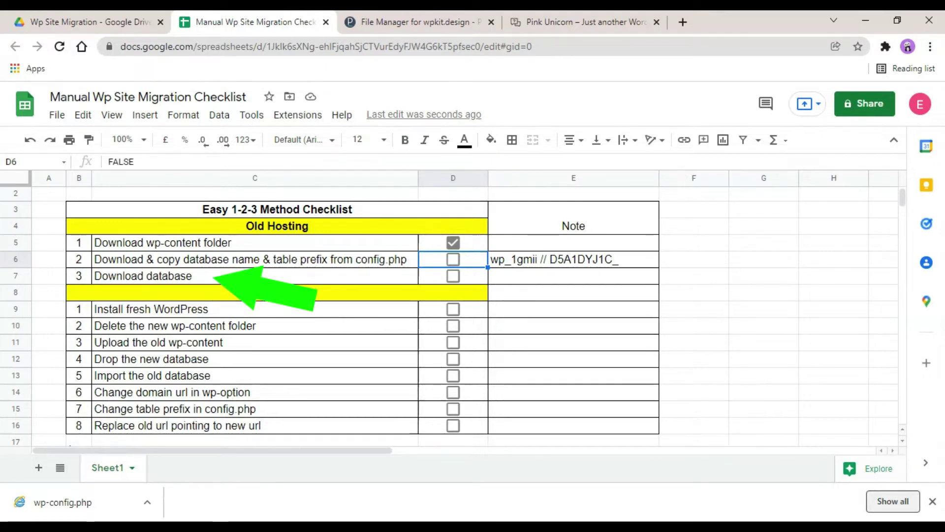
pyautogui.press('space')
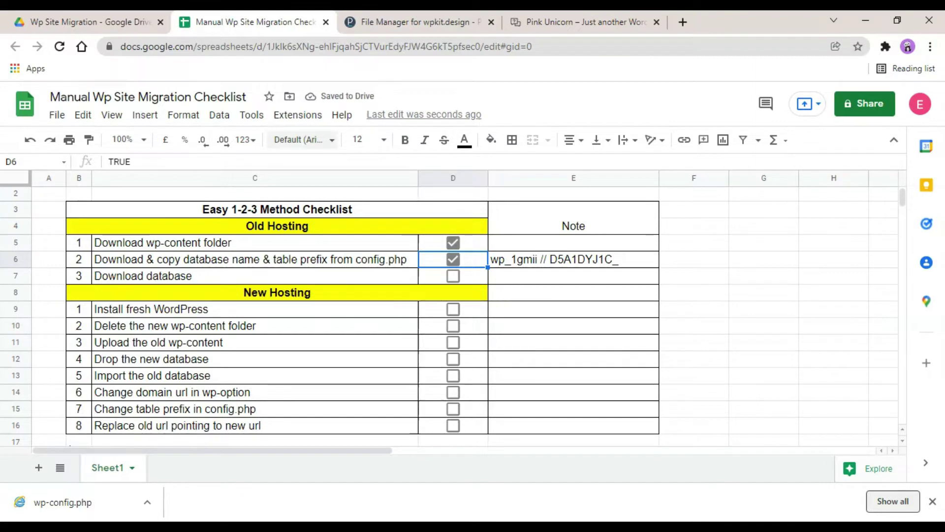
pyautogui.hotkey('ctrl', 'Tab')
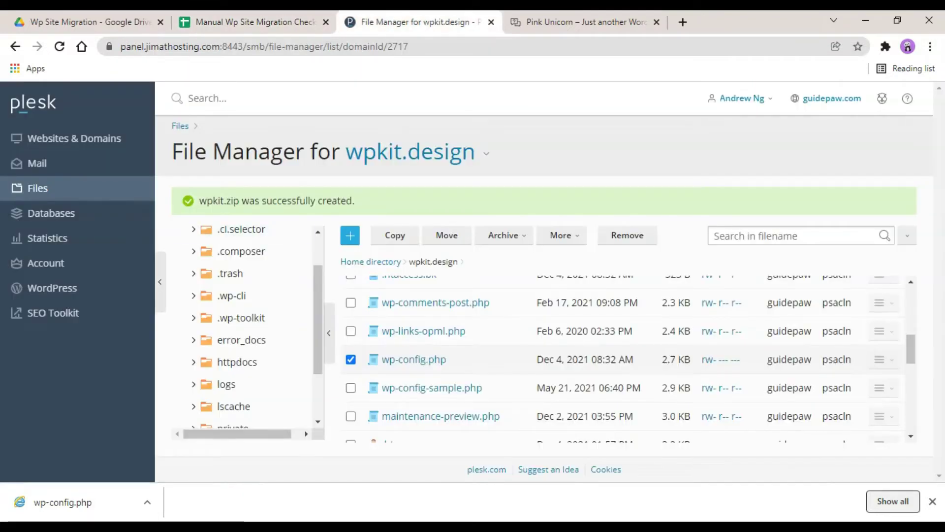
pyautogui.click(74, 139)
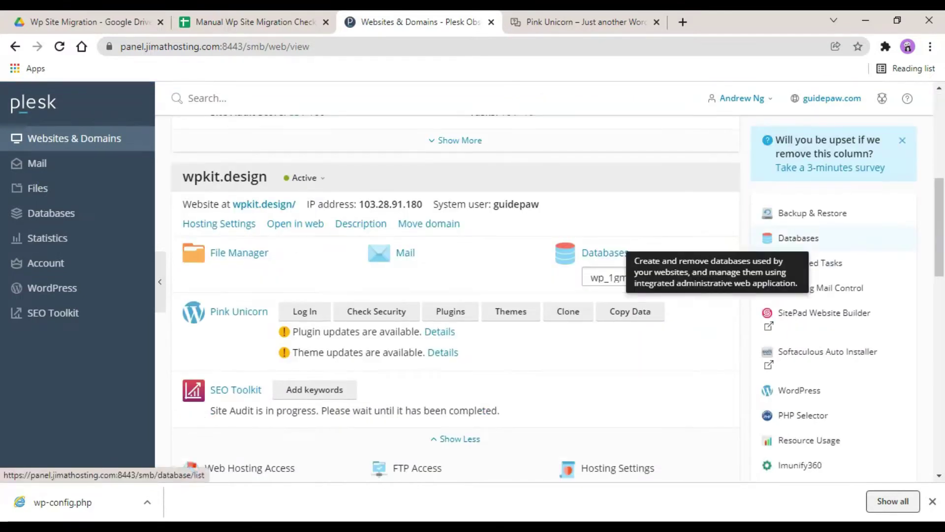
# Open the Databases list to check wp_1gmii (18 tables, 6.86 MB), then go to the checklist
pyautogui.click(604, 253)
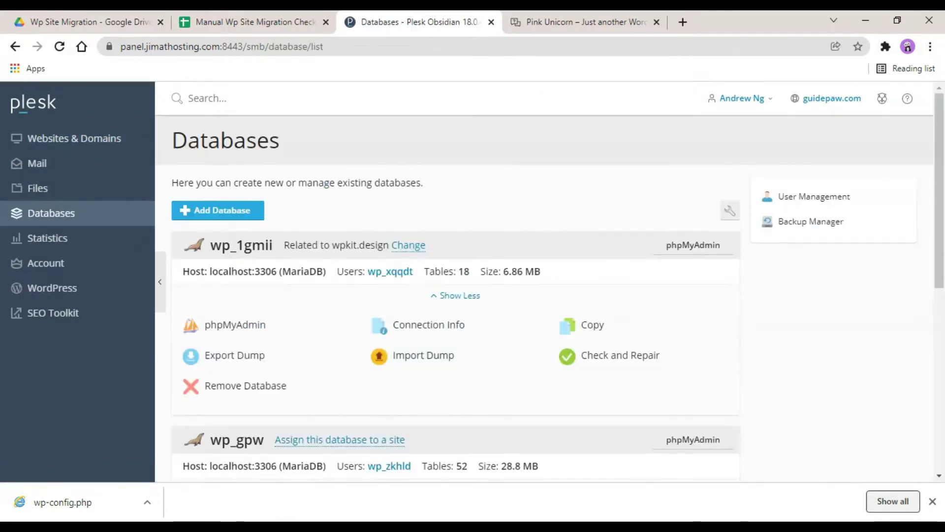
pyautogui.scroll(-5, 549, 298)
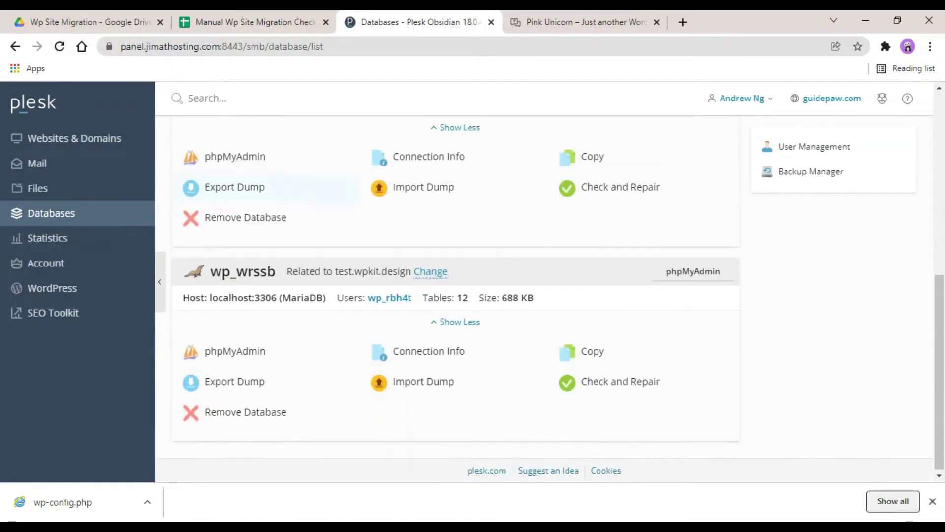
pyautogui.scroll(5, 549, 298)
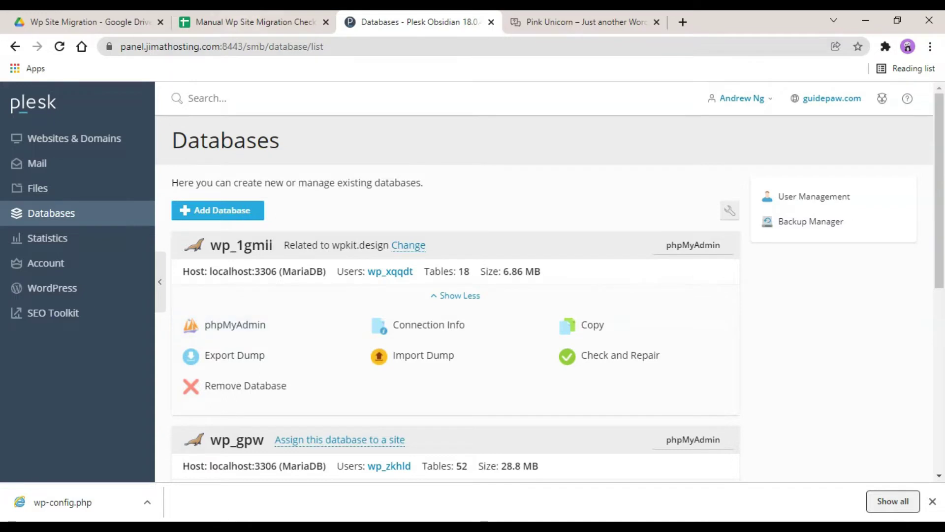
pyautogui.hotkey('ctrl', 'shift', 'Tab')
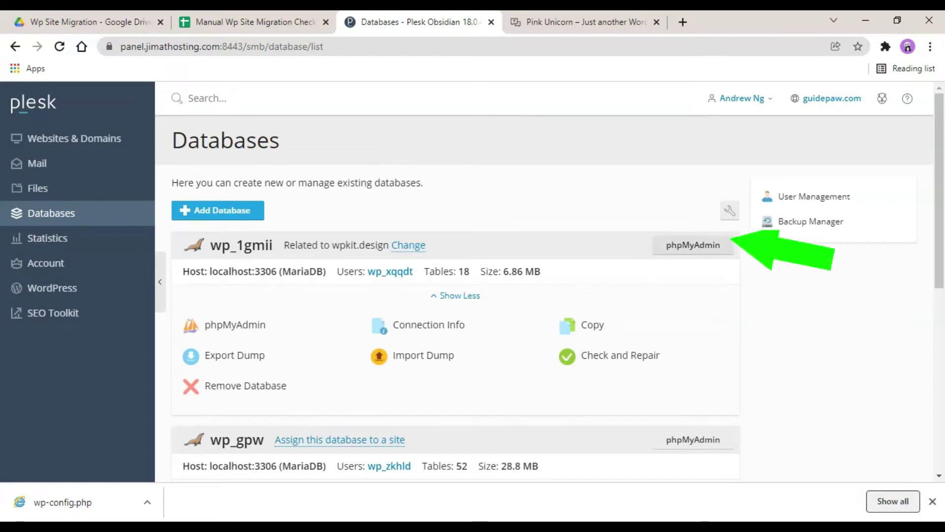
# Open wp_1gmii in phpMyAdmin, check siteurl and home in D5A1DYJ1C_options, then return to the table list
pyautogui.click(692, 245)
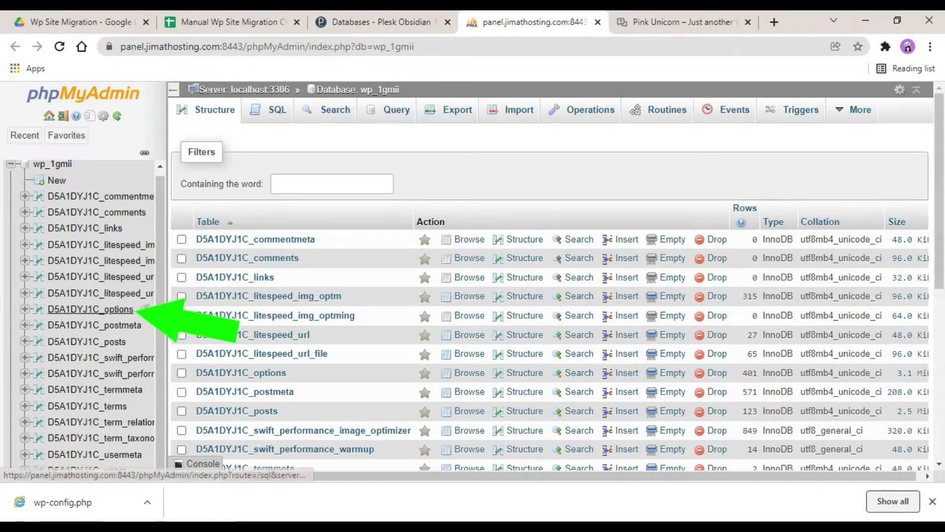
pyautogui.click(118, 309)
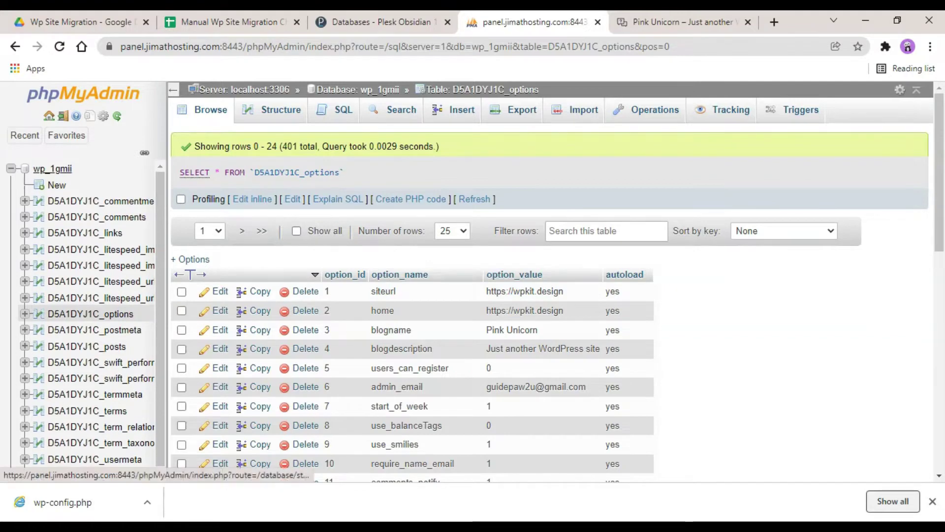
pyautogui.click(53, 168)
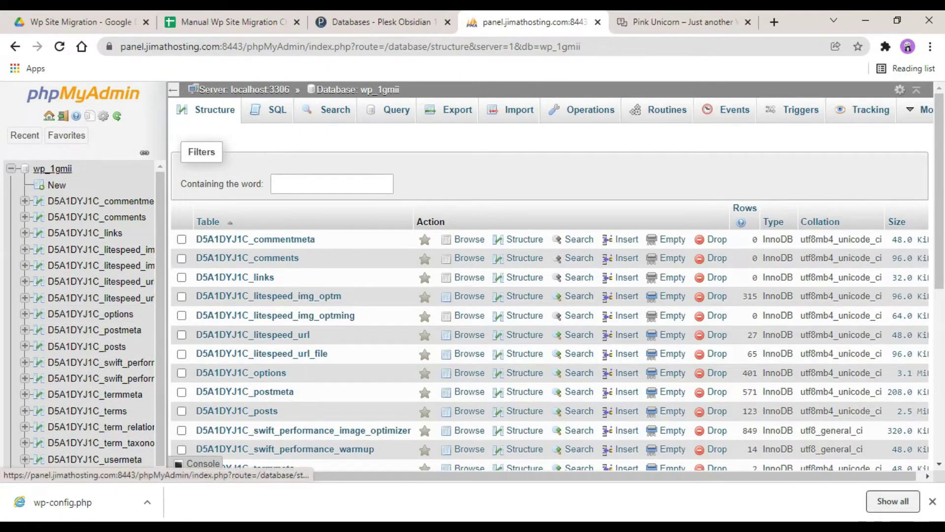
pyautogui.click(53, 169)
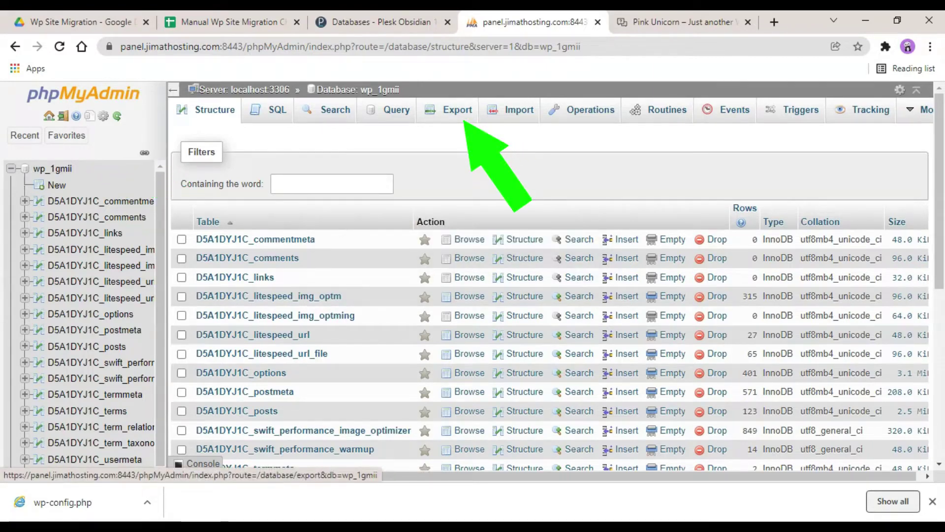
# Quick-export wp_1gmii in SQL format to download wp_1gmii.sql, then return to the checklist
pyautogui.click(450, 109)
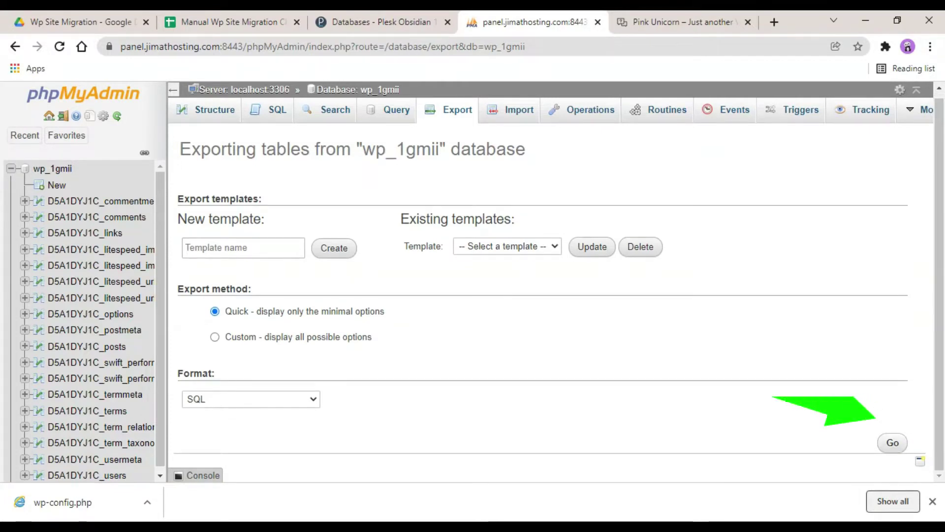
pyautogui.click(893, 443)
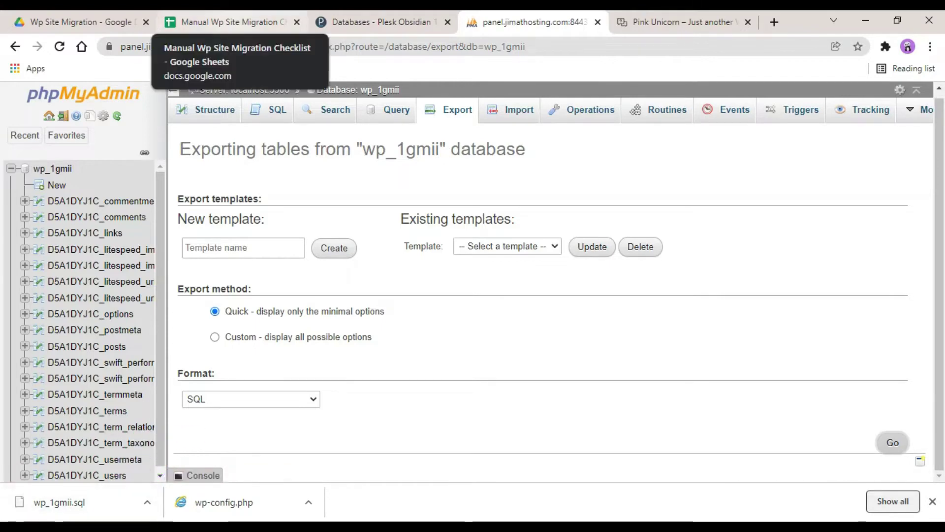
pyautogui.click(229, 21)
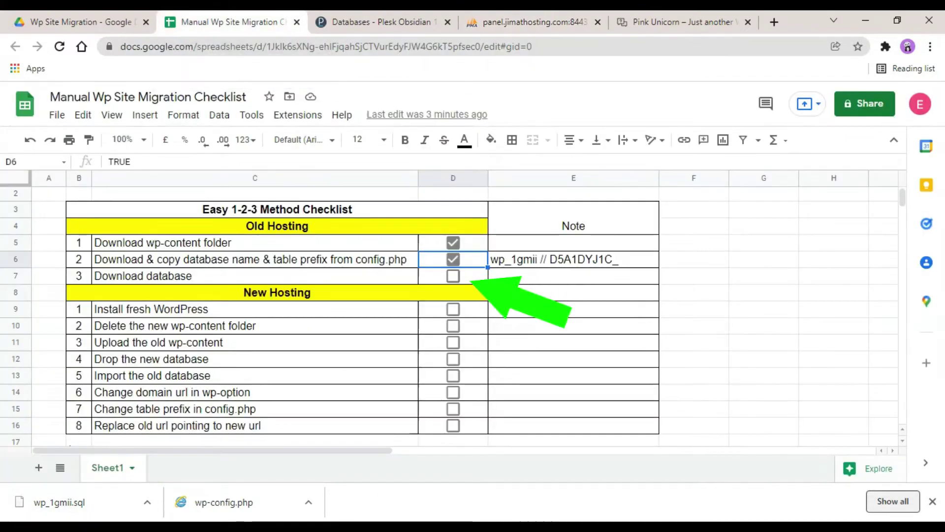
# Tick step 3 'Download database' in cell D7
pyautogui.click(453, 275)
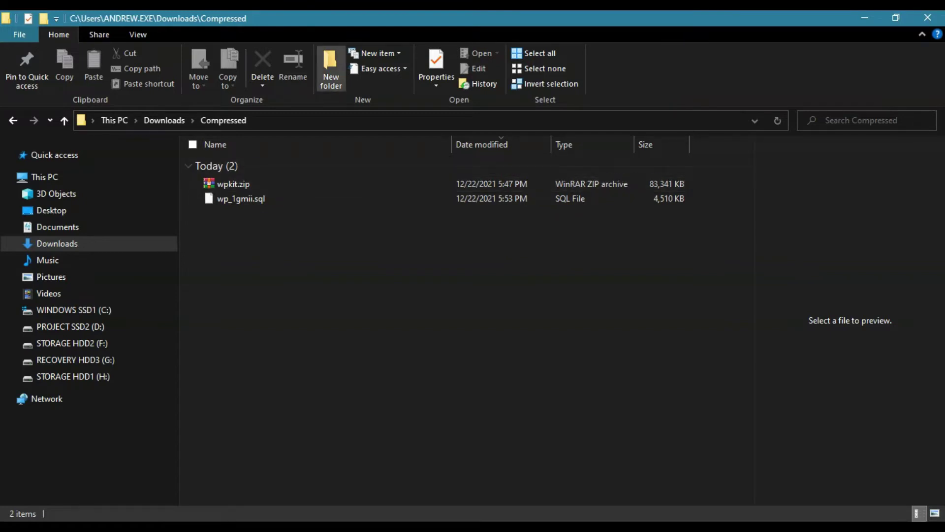
# Create an 'old hosting' folder and move wpkit.zip and wp_1gmii.sql into it
pyautogui.click(331, 69)
pyautogui.write('old')
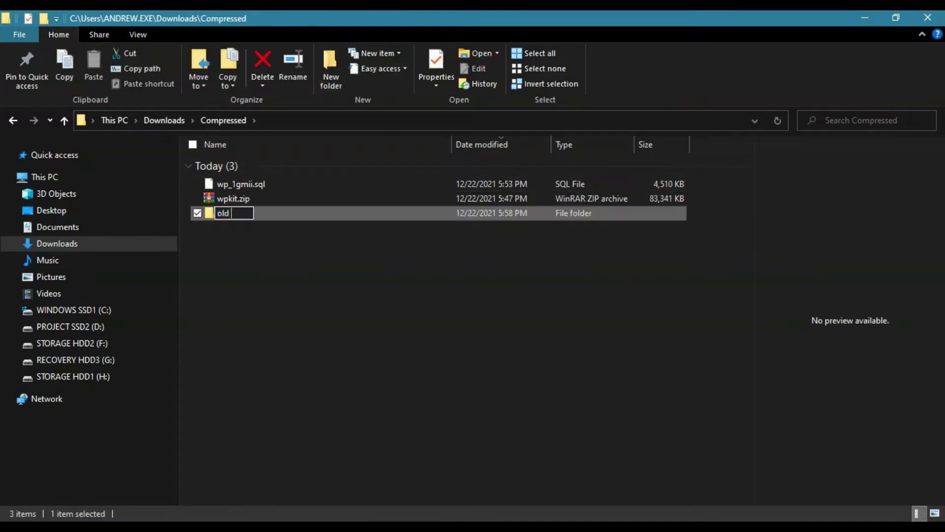
pyautogui.write(' hosting')
pyautogui.press('Return')
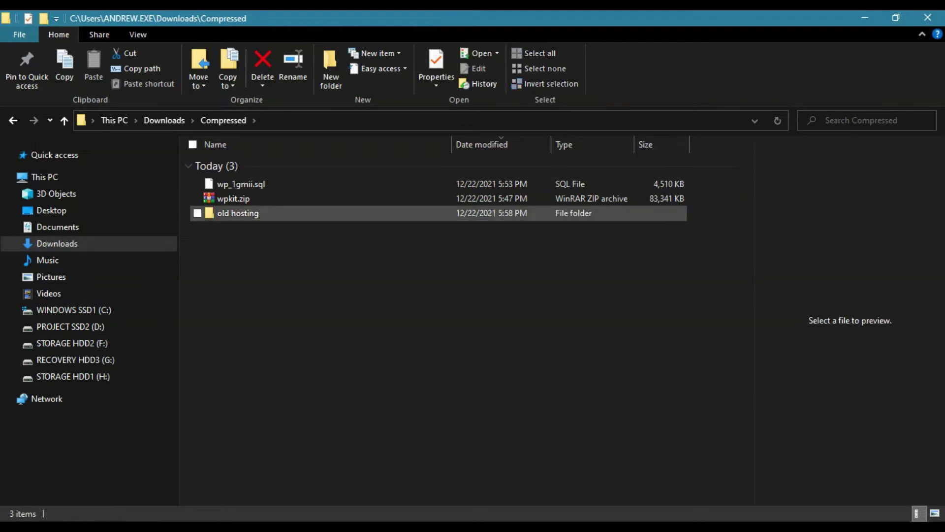
pyautogui.click(242, 183)
pyautogui.keyDown('ctrl'); pyautogui.click(233, 198); pyautogui.keyUp('ctrl')
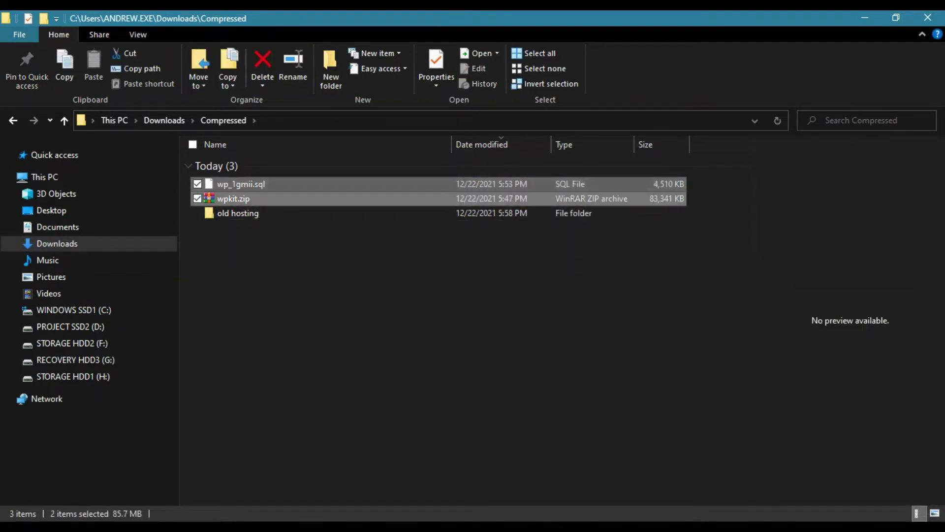
pyautogui.moveTo(233, 198); pyautogui.dragTo(256, 217)
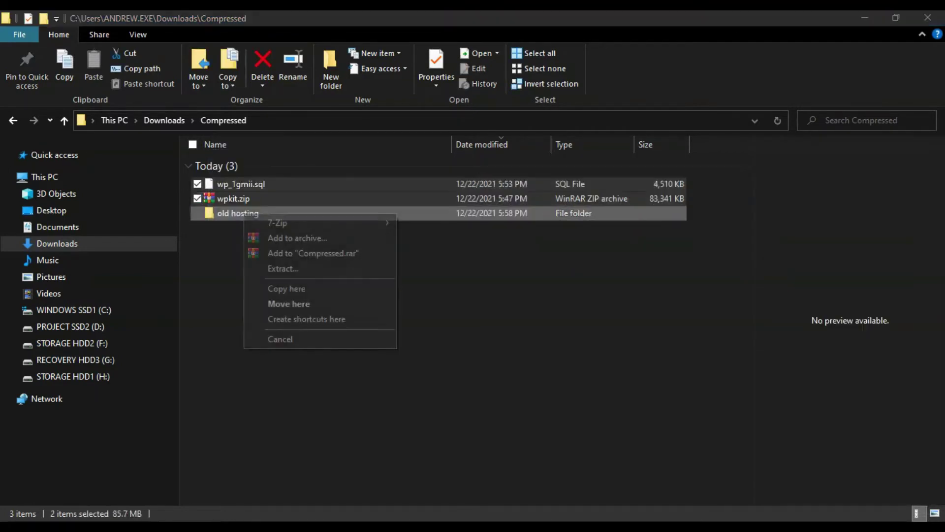
pyautogui.click(295, 303)
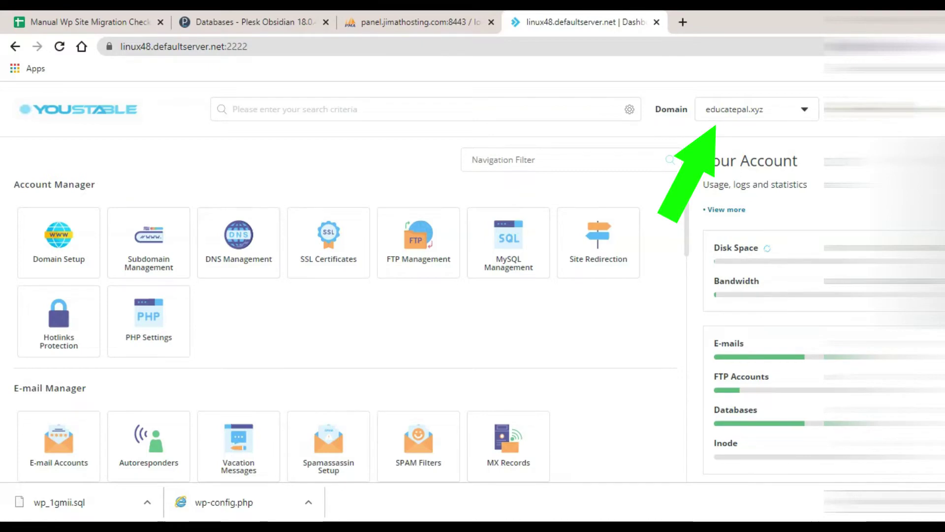
# Start a Softaculous WordPress install for educatepal.xyz, clearing the default 'wp' directory to install at root
pyautogui.scroll(-10, 344, 320)
pyautogui.scroll(10, 345, 320)
pyautogui.scroll(-7, 418, 295)
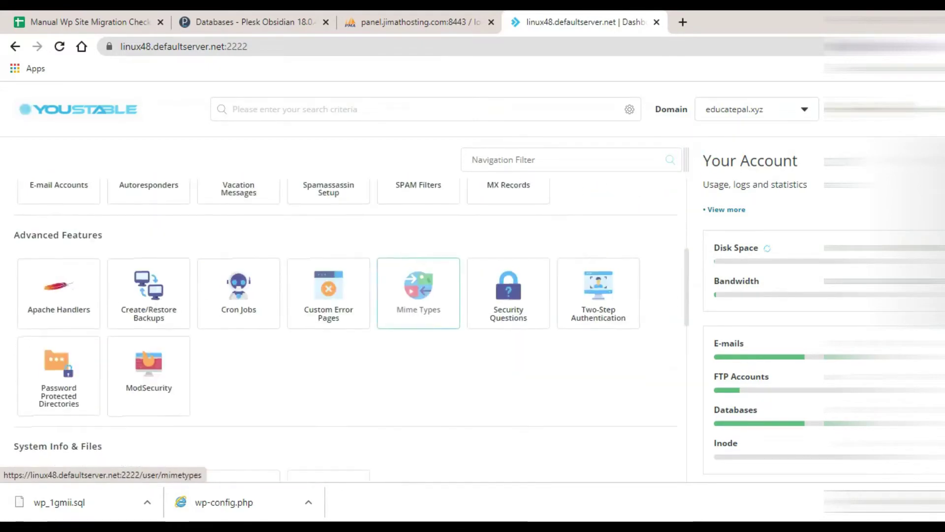
pyautogui.scroll(-8, 149, 361)
pyautogui.click(148, 362)
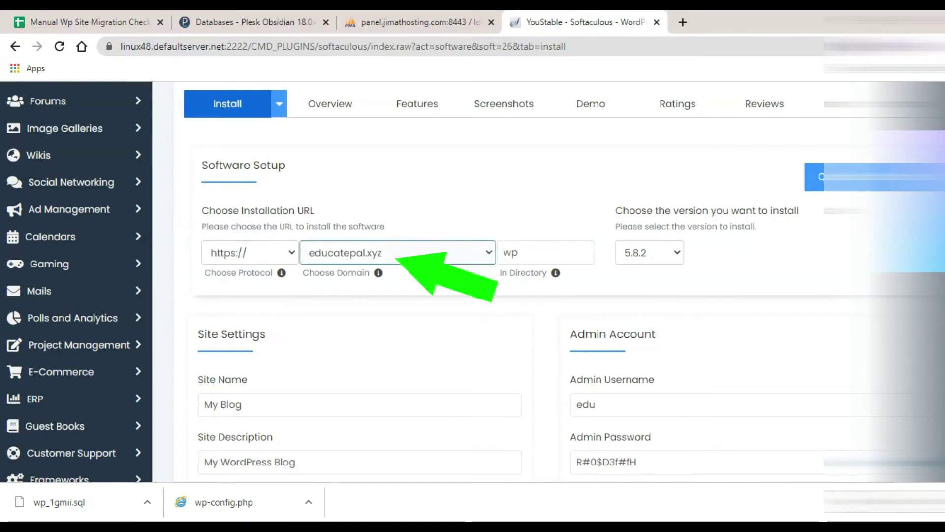
pyautogui.click(545, 252)
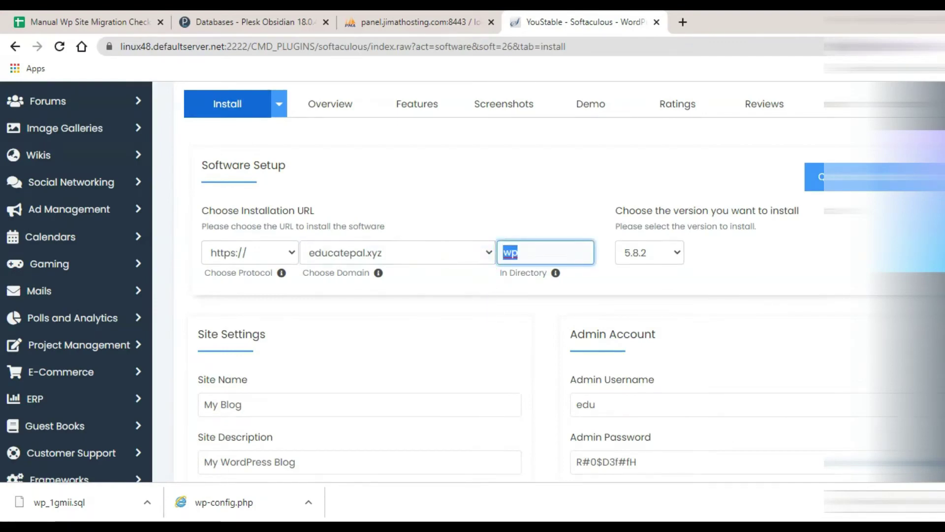
# Set new admin username and password, then install WordPress 5.8.2
pyautogui.scroll(-3, 541, 275)
pyautogui.doubleClick(586, 266)
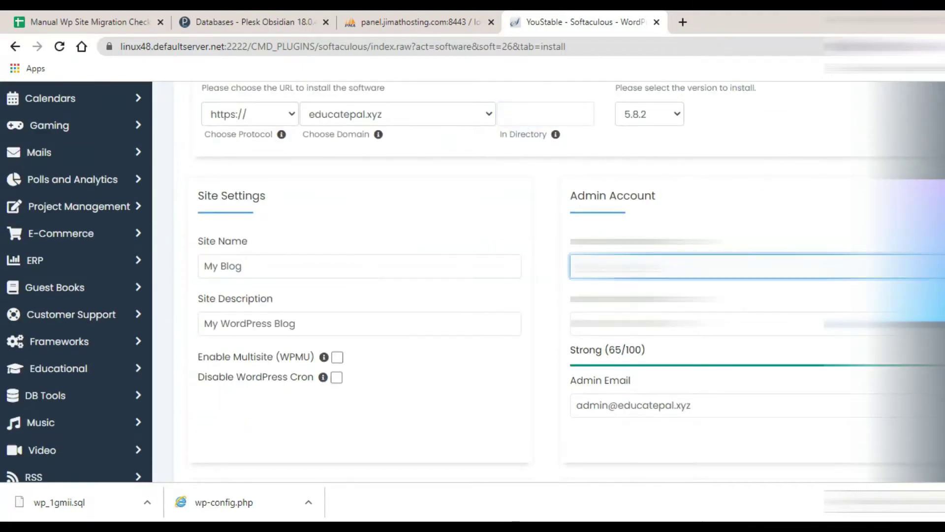
pyautogui.press('Tab')
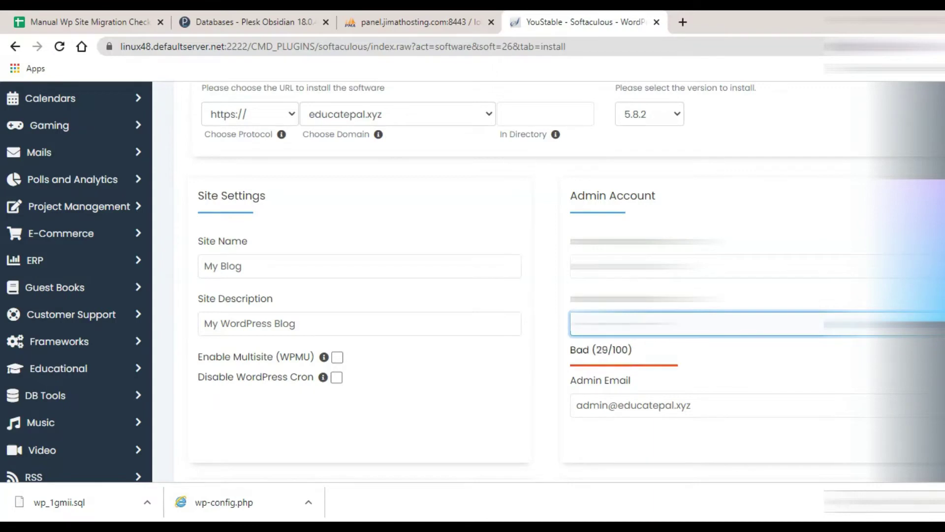
pyautogui.scroll(-3, 542, 276)
pyautogui.scroll(-7, 542, 276)
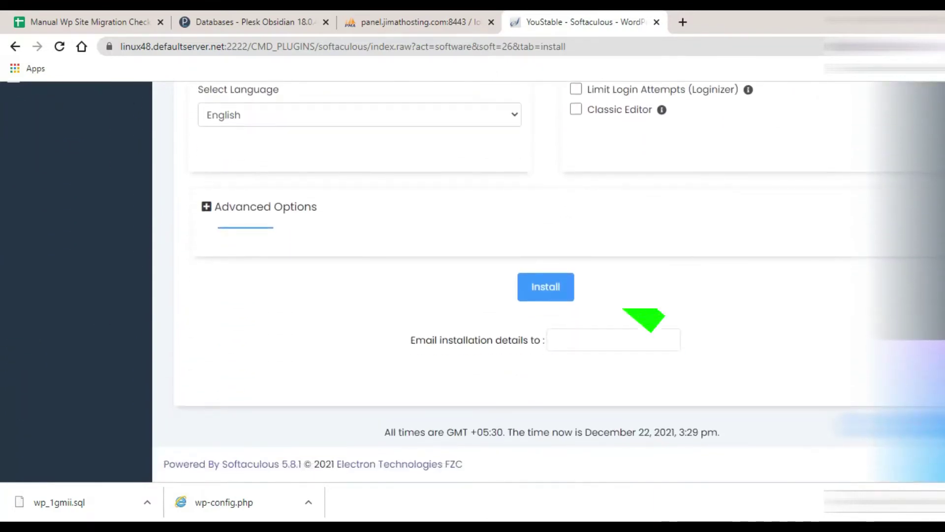
pyautogui.click(545, 287)
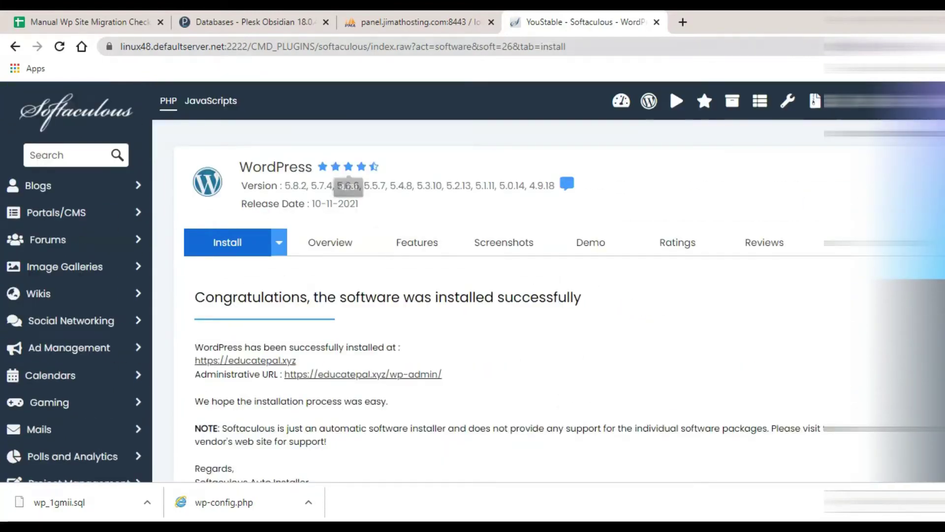
pyautogui.hotkey('ctrl', '1')
# Tick the D9 checkbox for 'Install fresh WordPress' and return to the Softaculous tab
pyautogui.click(453, 309)
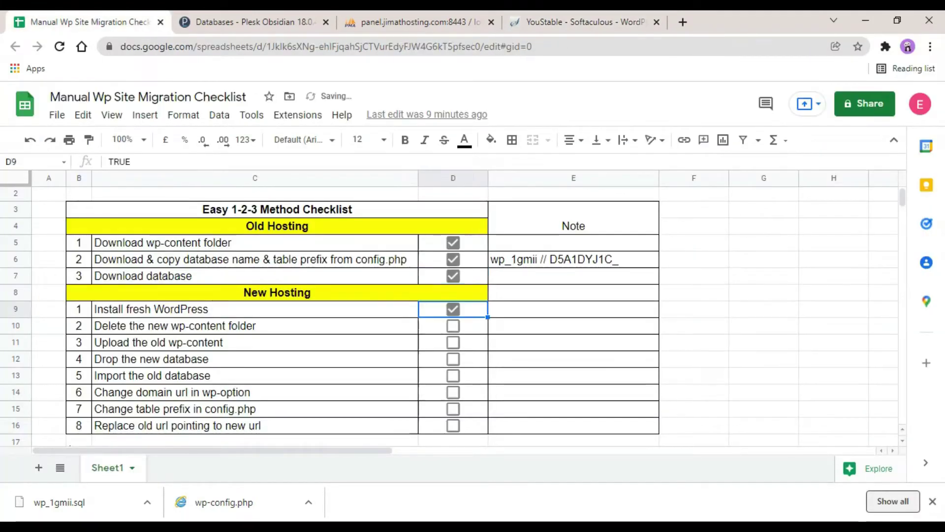
pyautogui.scroll(-1, 453, 310)
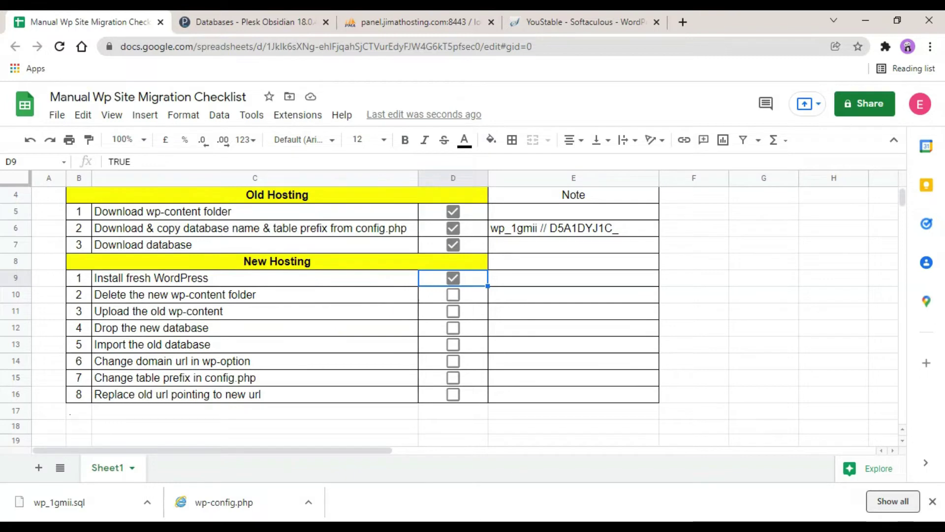
pyautogui.click(581, 22)
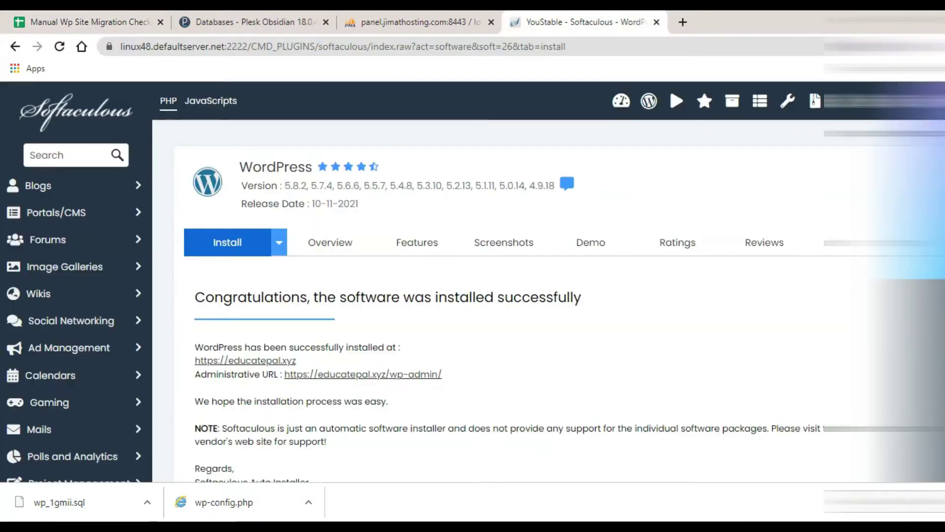
# Open File Manager from the control panel and browse to domains > educatepal.xyz > public_html
pyautogui.click(621, 101)
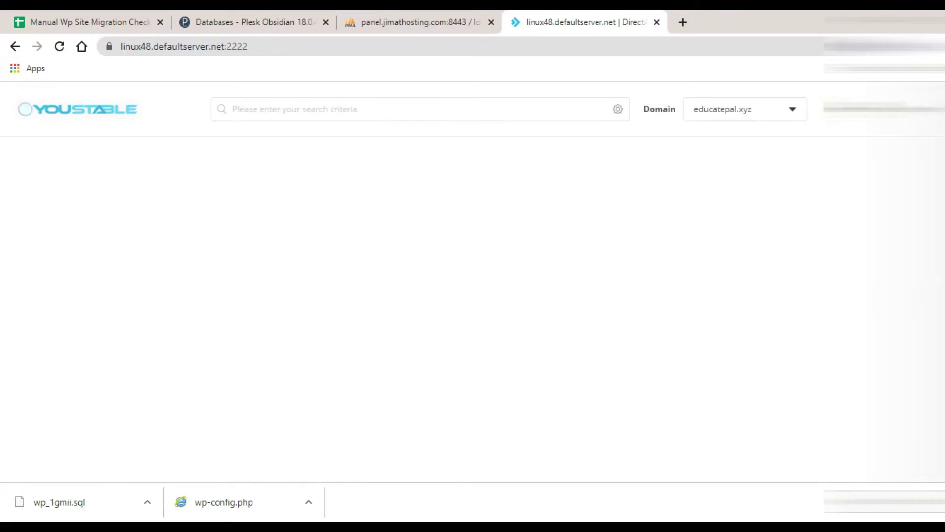
pyautogui.scroll(-5, 419, 295)
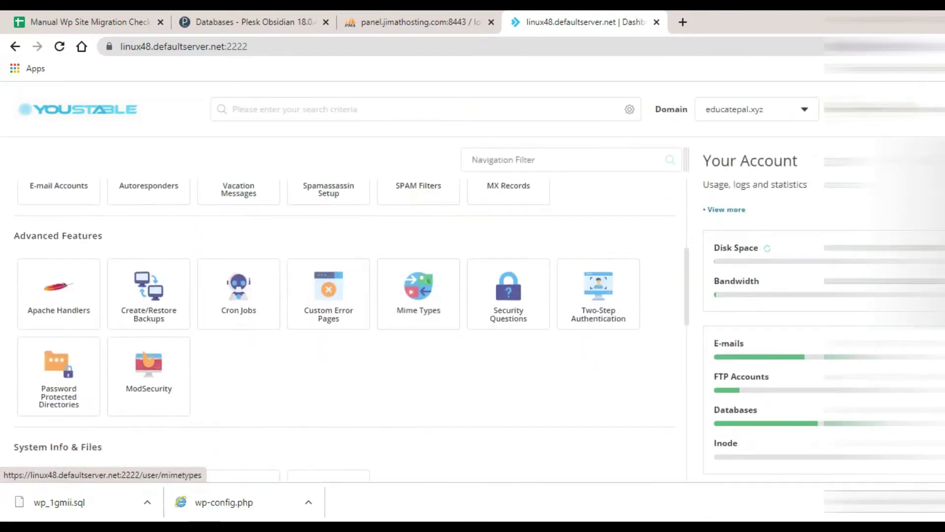
pyautogui.scroll(5, 419, 296)
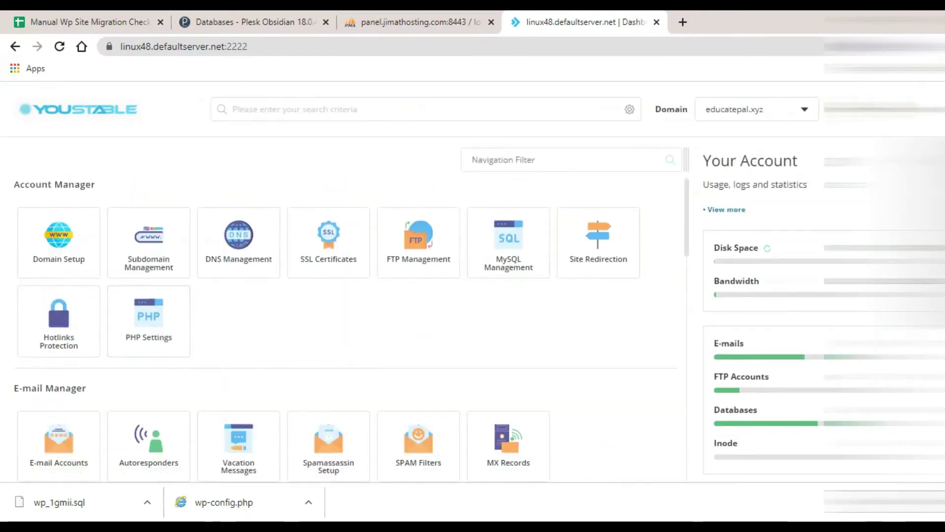
pyautogui.scroll(-10, 340, 296)
pyautogui.click(60, 362)
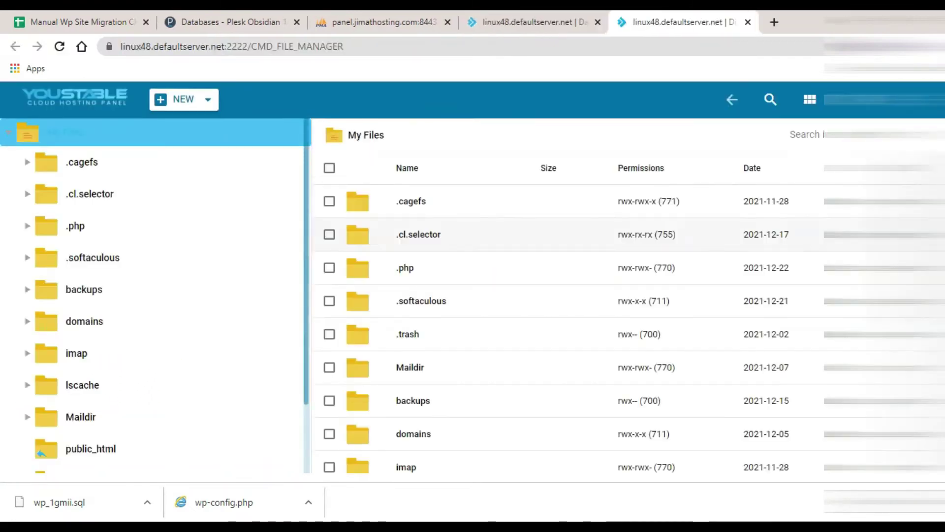
pyautogui.scroll(-2, 147, 295)
pyautogui.click(84, 236)
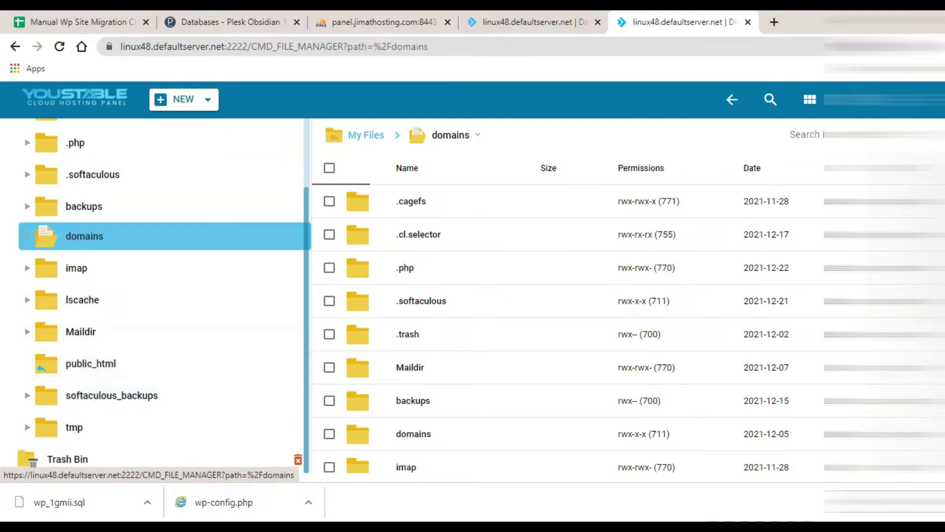
pyautogui.click(116, 329)
pyautogui.doubleClick(420, 334)
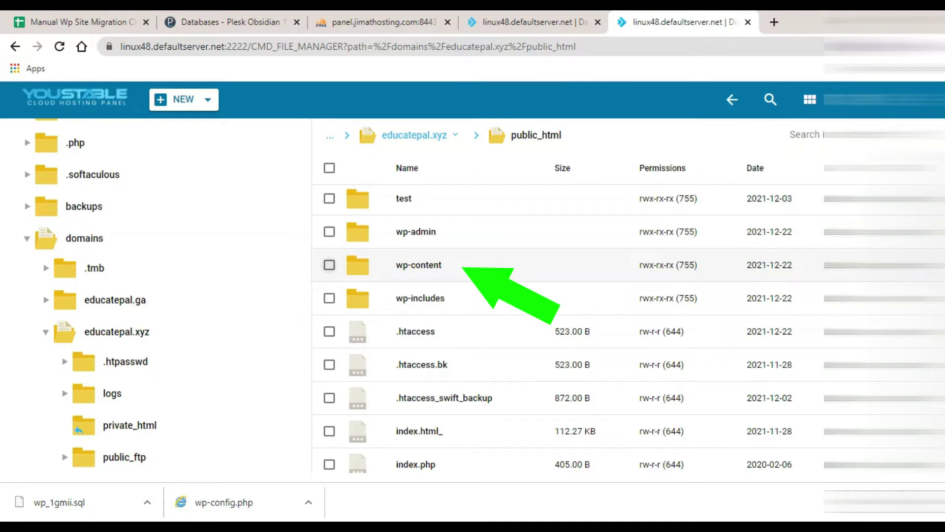
# Remove the wp-content folder from public_html, moving it to Trash
pyautogui.click(419, 265)
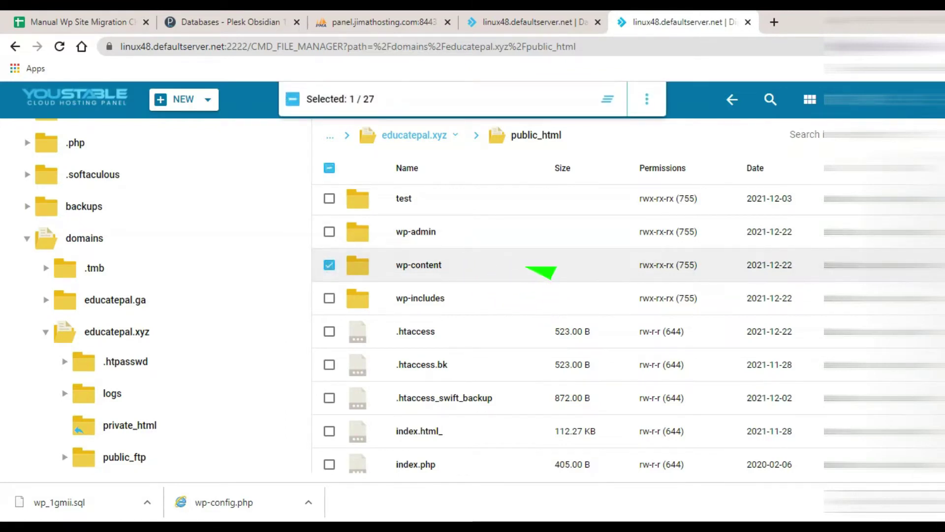
pyautogui.click(647, 99)
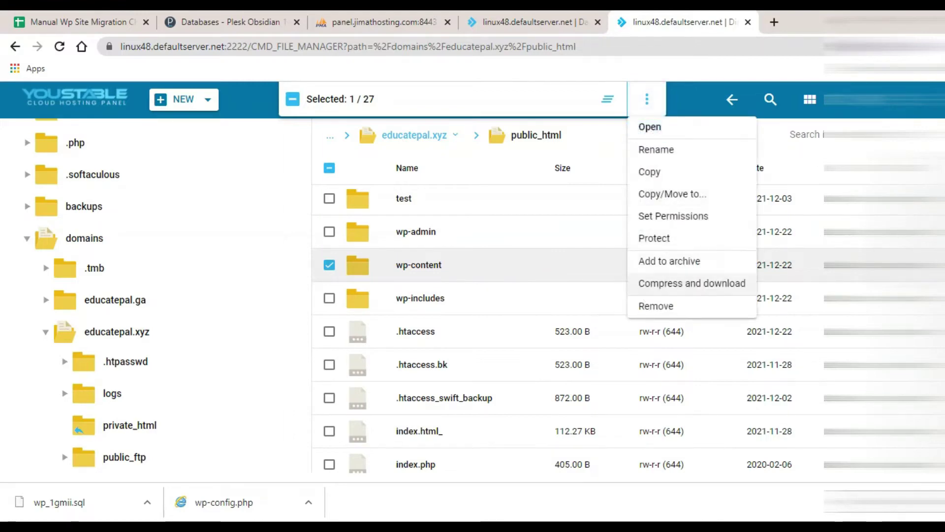
pyautogui.click(655, 306)
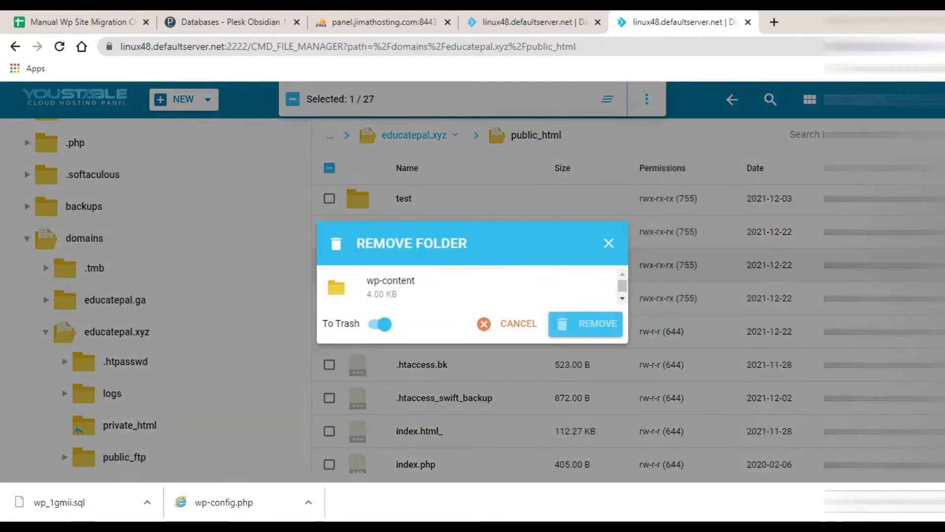
pyautogui.click(585, 323)
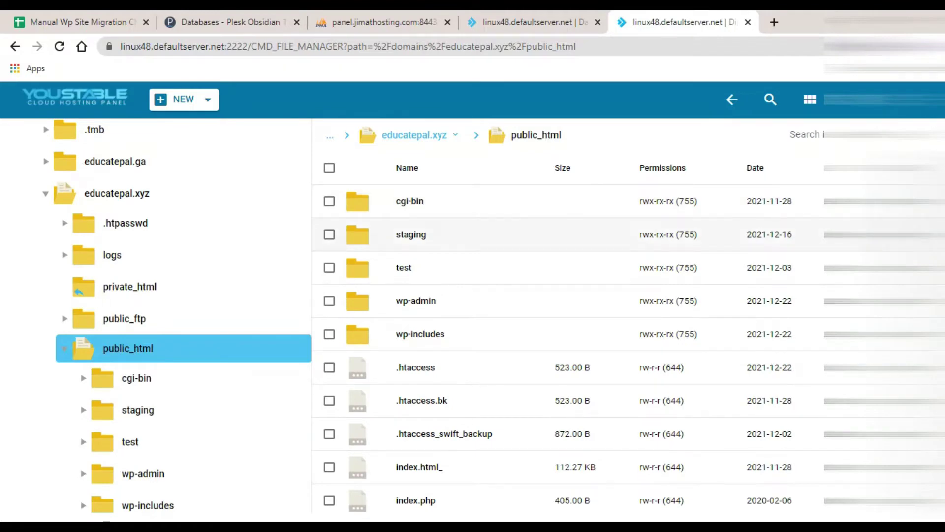
# Upload wpkit.zip (81.39 MB) from Downloads > Compressed > old hosting into public_html
pyautogui.click(183, 99)
pyautogui.click(167, 188)
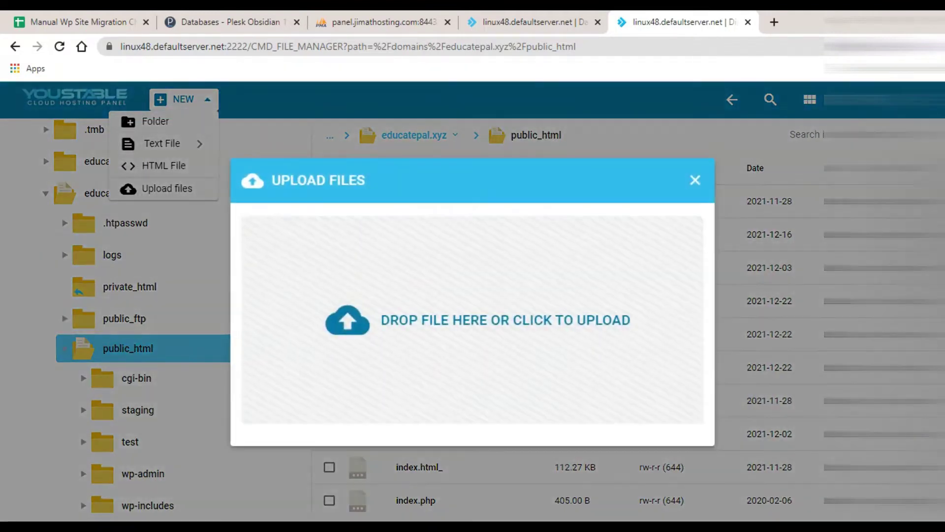
pyautogui.click(348, 321)
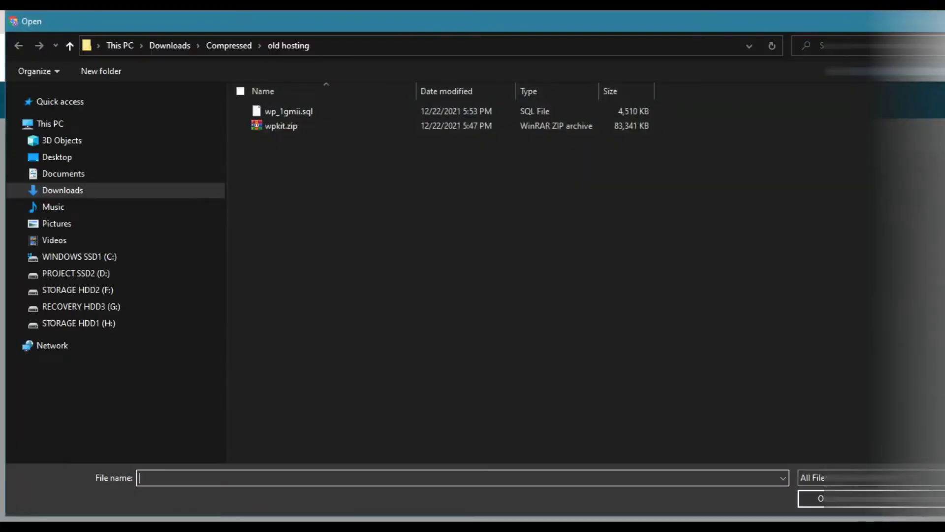
pyautogui.click(281, 125)
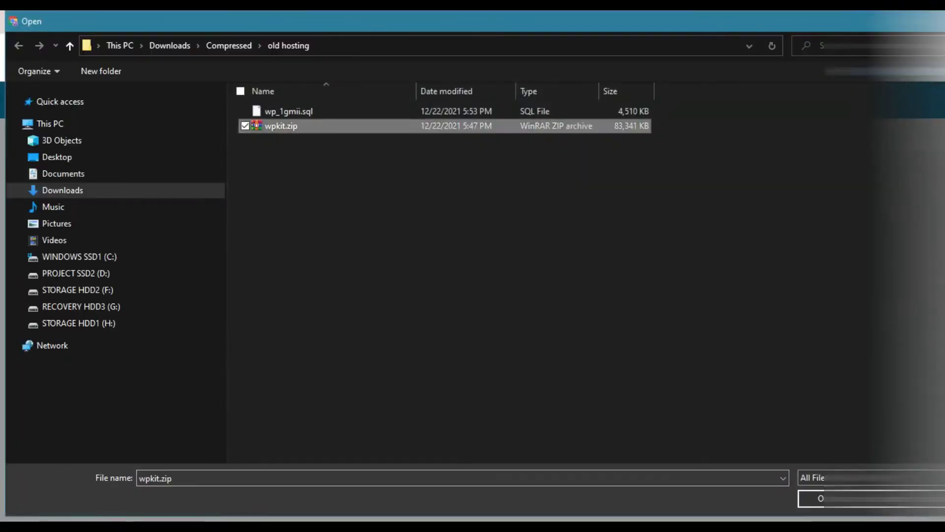
pyautogui.click(821, 498)
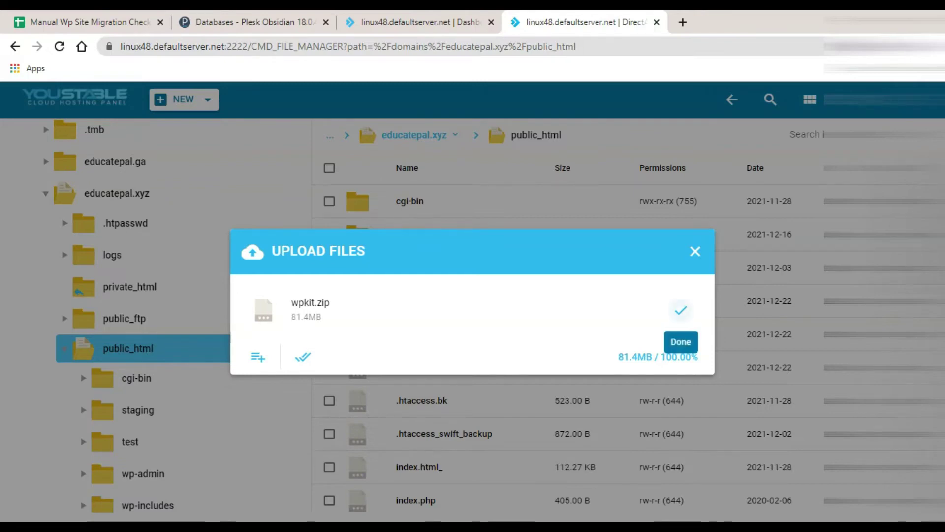
pyautogui.click(680, 342)
pyautogui.scroll(-10, 681, 384)
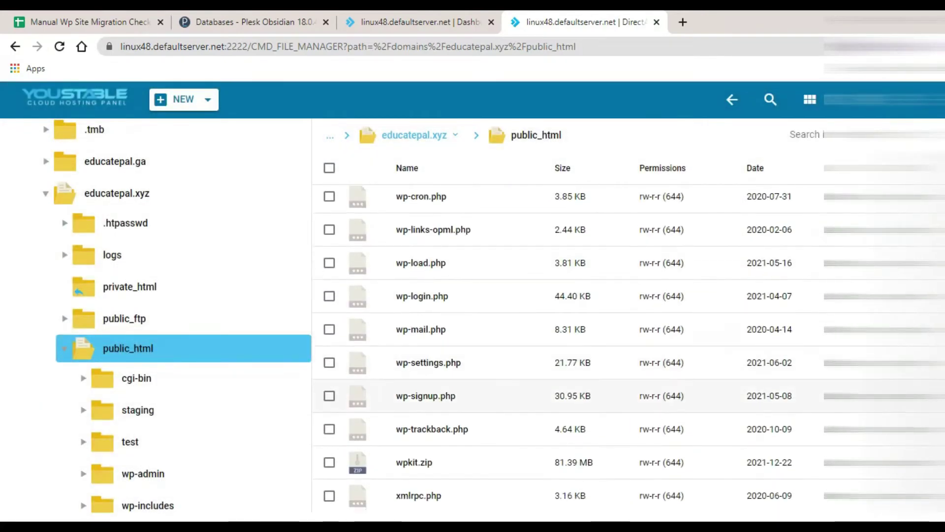
# Extract wpkit.zip into public_html to restore the old wp-content
pyautogui.doubleClick(414, 462)
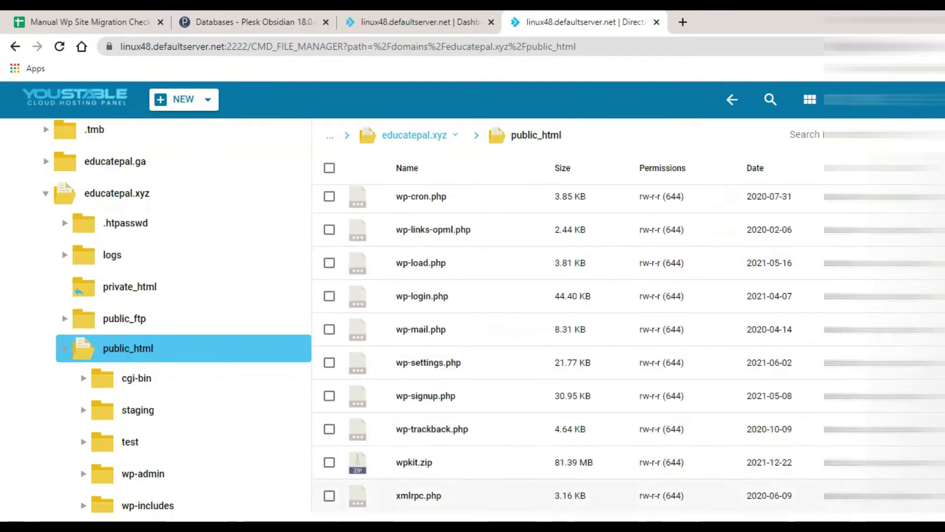
pyautogui.click(330, 462)
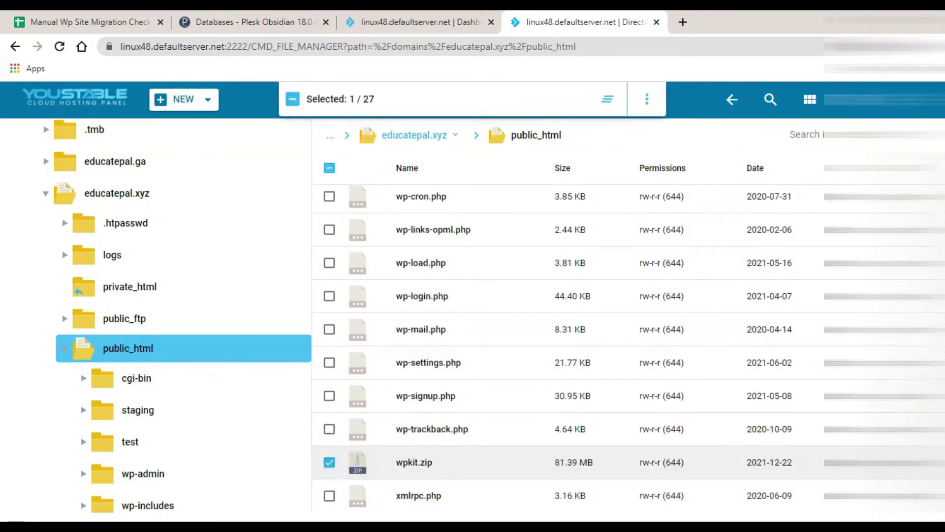
pyautogui.click(647, 99)
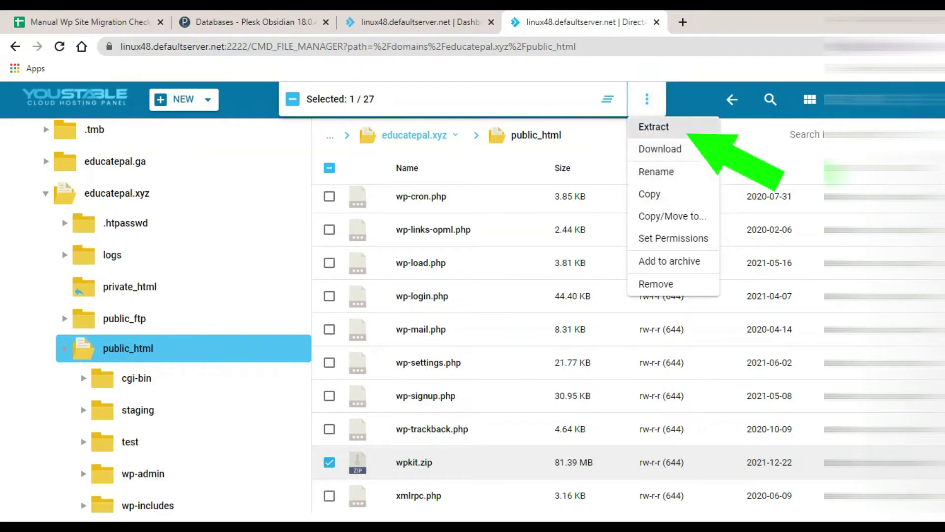
pyautogui.click(653, 126)
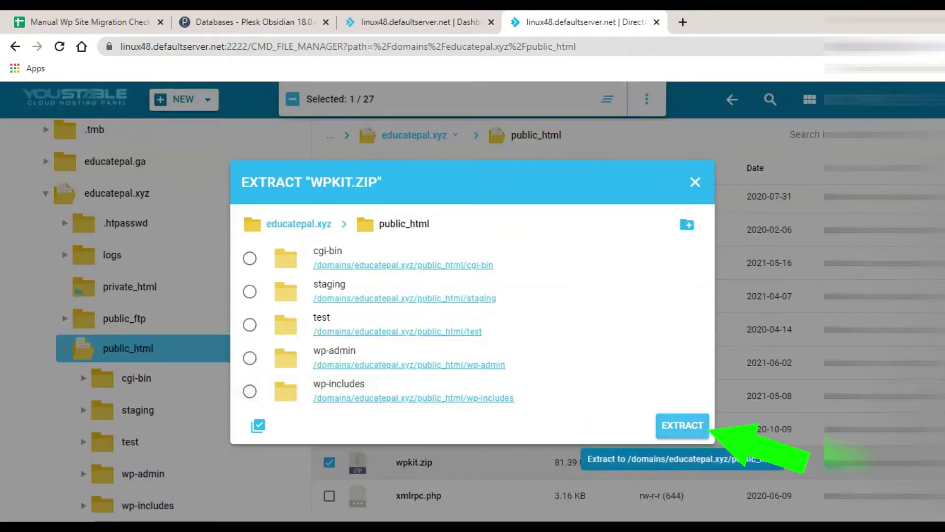
pyautogui.click(681, 424)
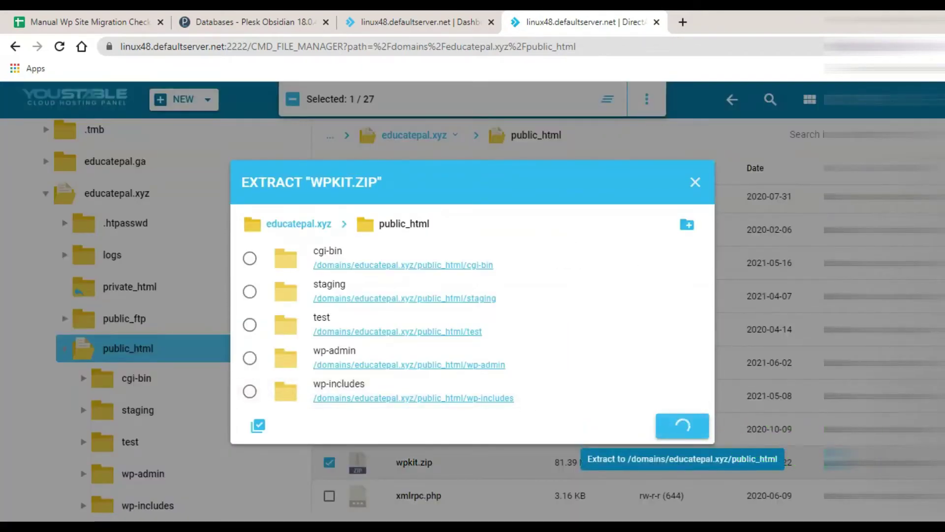
# Delete the wpkit.zip archive from public_html
pyautogui.scroll(4, 591, 345)
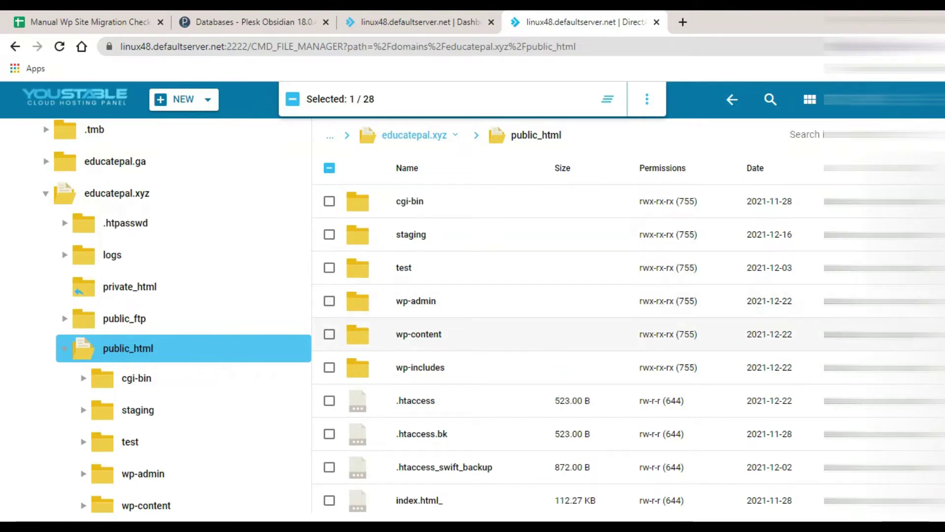
pyautogui.scroll(-10, 628, 351)
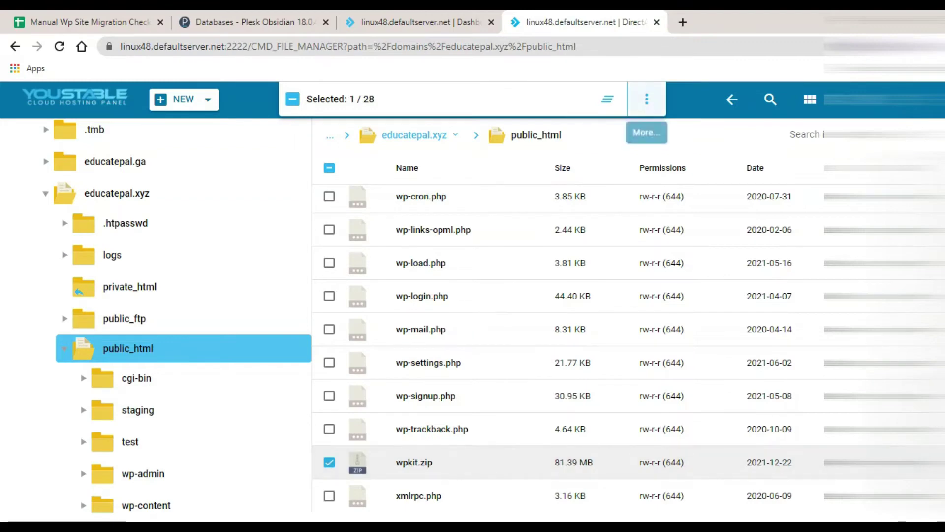
pyautogui.click(646, 99)
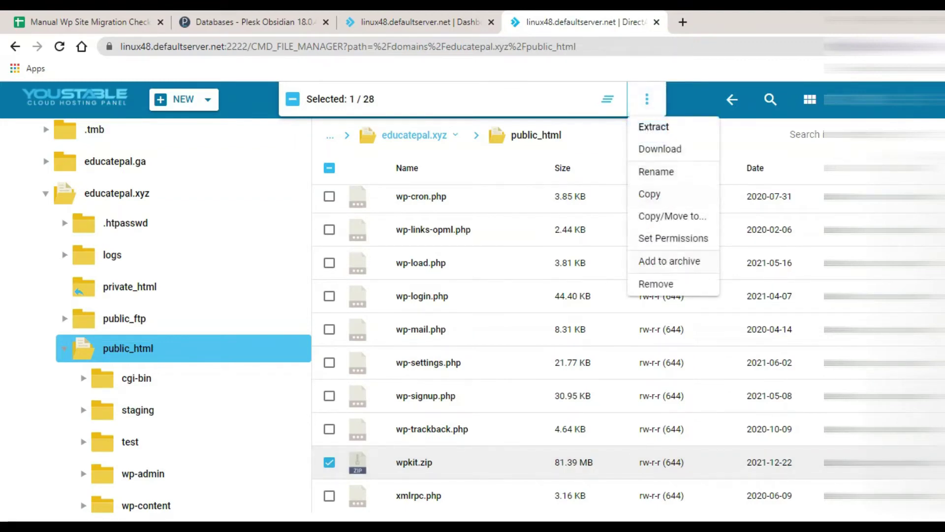
pyautogui.click(656, 284)
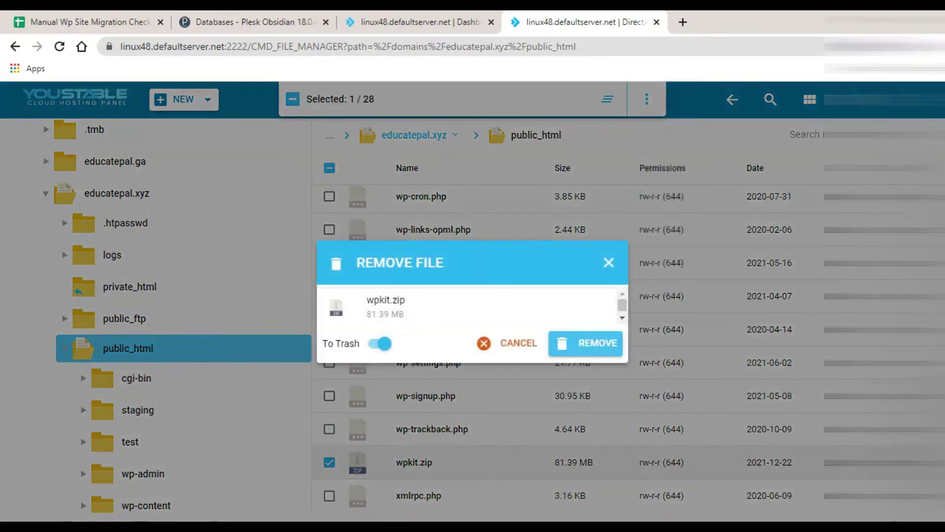
pyautogui.click(585, 343)
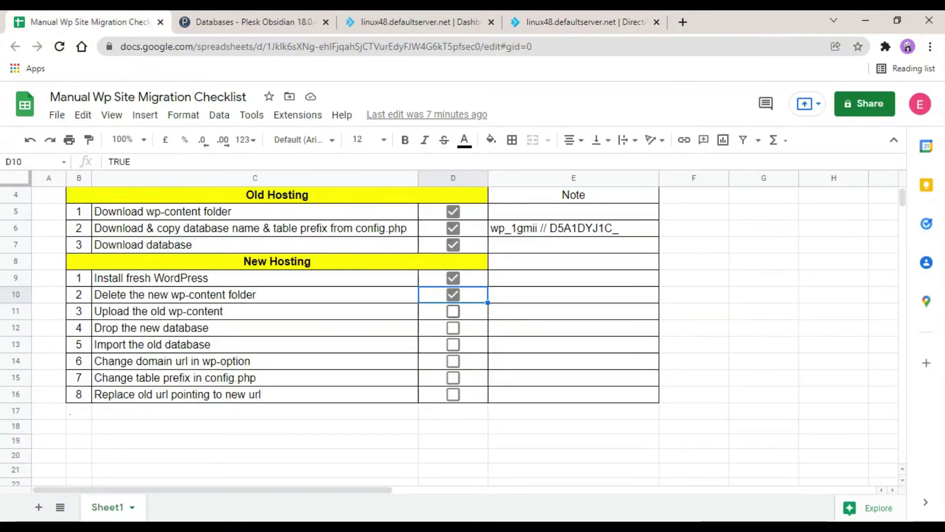
# Tick the D11 checkbox for 'Upload the old wp-content' in the checklist
pyautogui.click(453, 311)
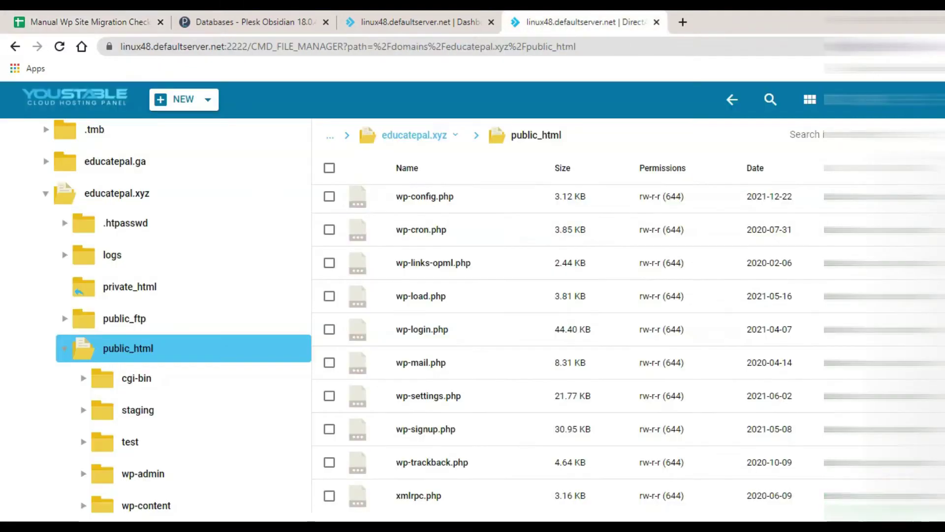
# Launch phpMyAdmin from the Dashboard's Extra Features to view the guidep_wp634 database
pyautogui.hotkey('ctrl', 'pageup')
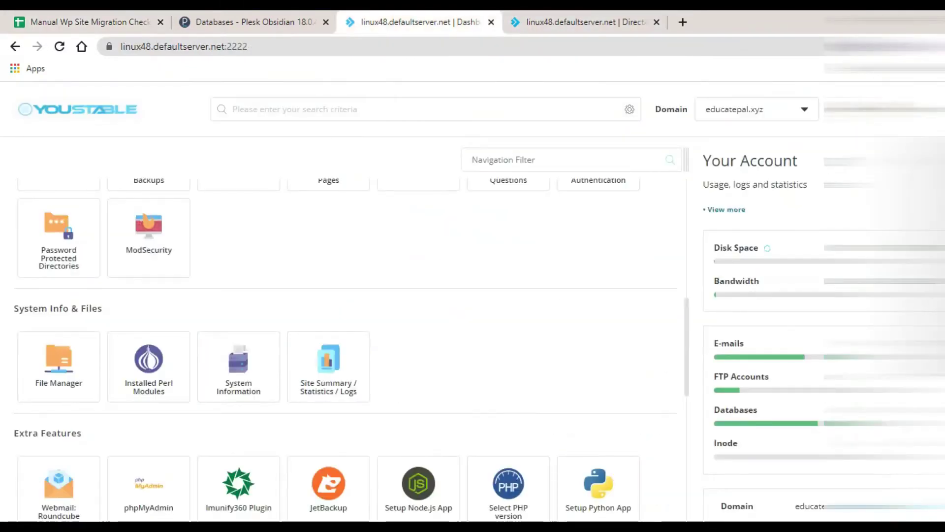
pyautogui.scroll(15, 345, 344)
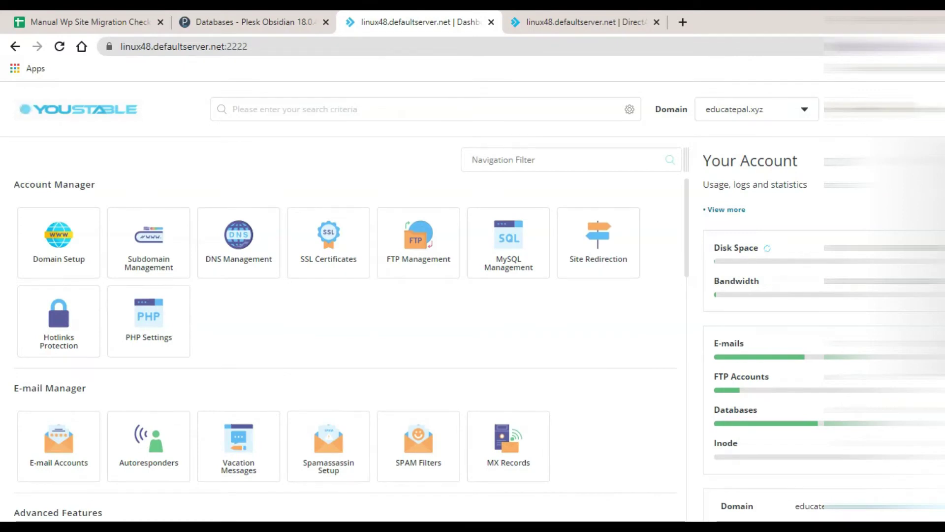
pyautogui.scroll(-15, 345, 344)
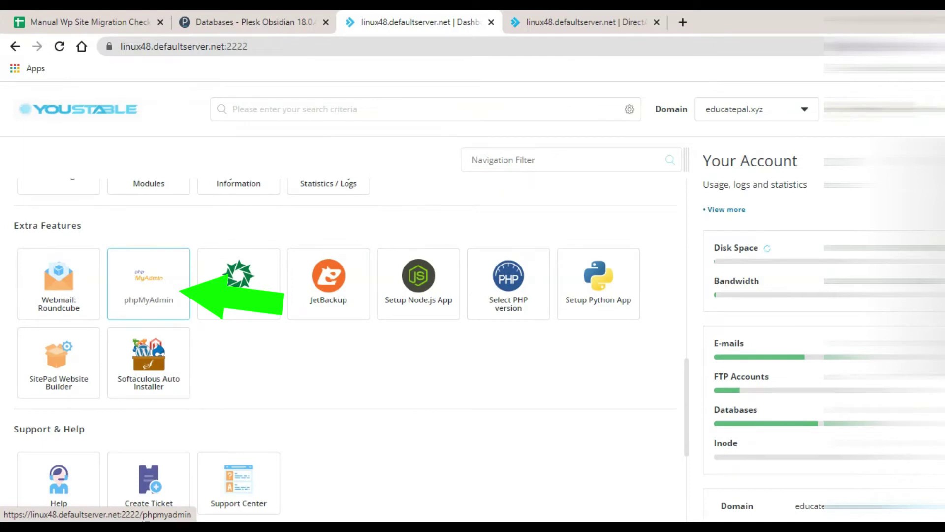
pyautogui.click(170, 298)
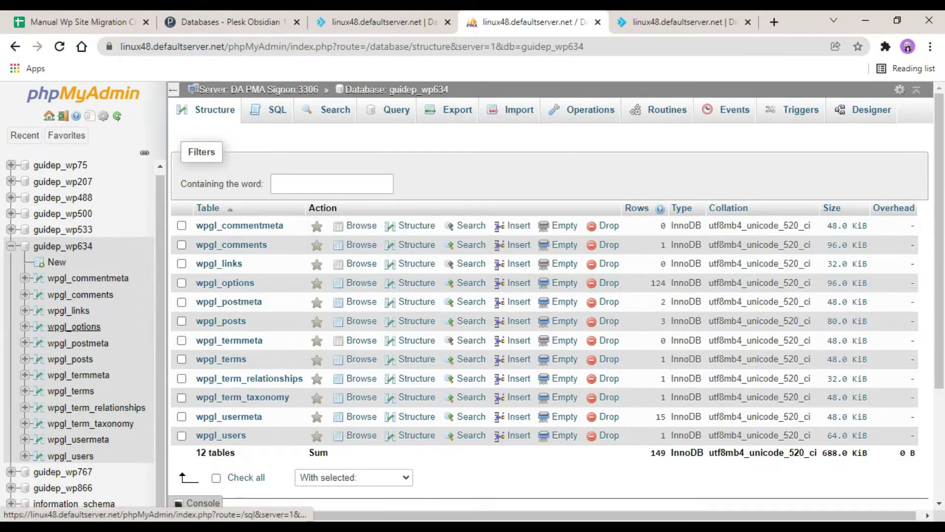
# Drop all 12 wpgl_ tables from guidep_wp634, leaving it empty
pyautogui.click(74, 326)
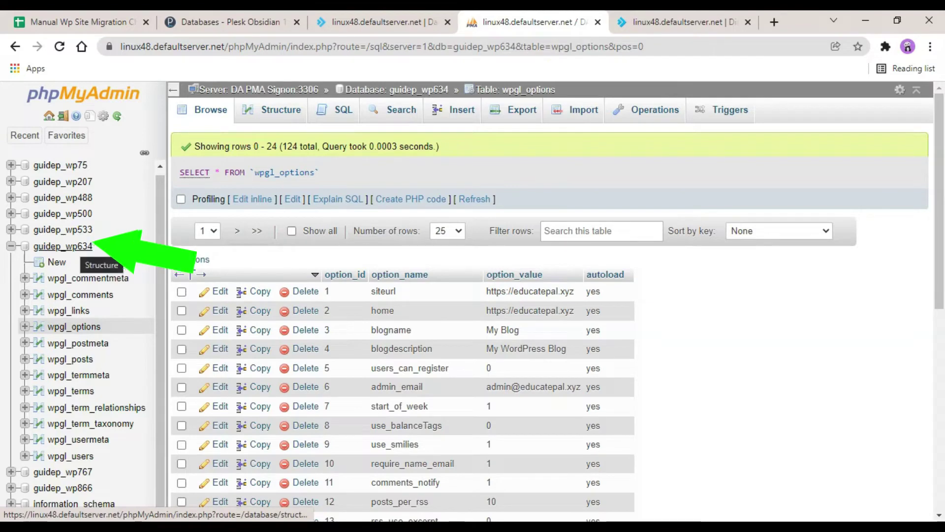
pyautogui.click(63, 245)
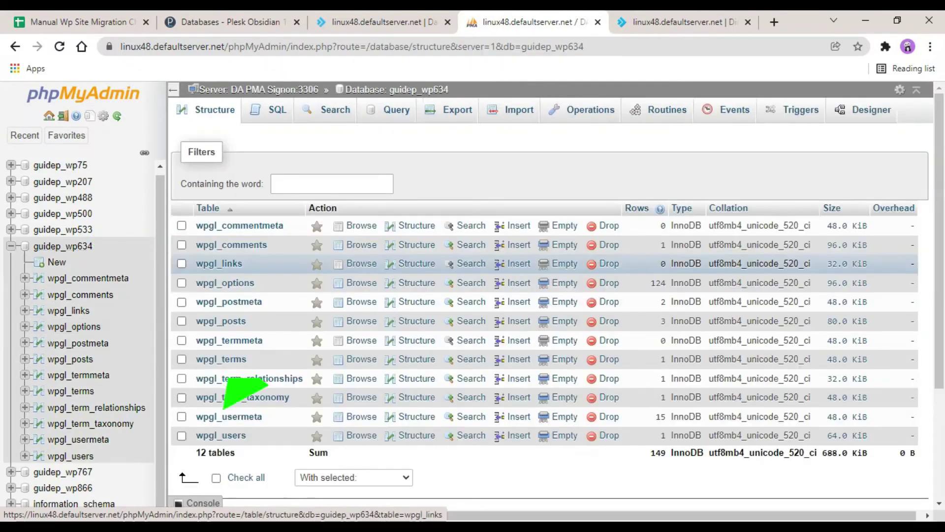
pyautogui.click(217, 477)
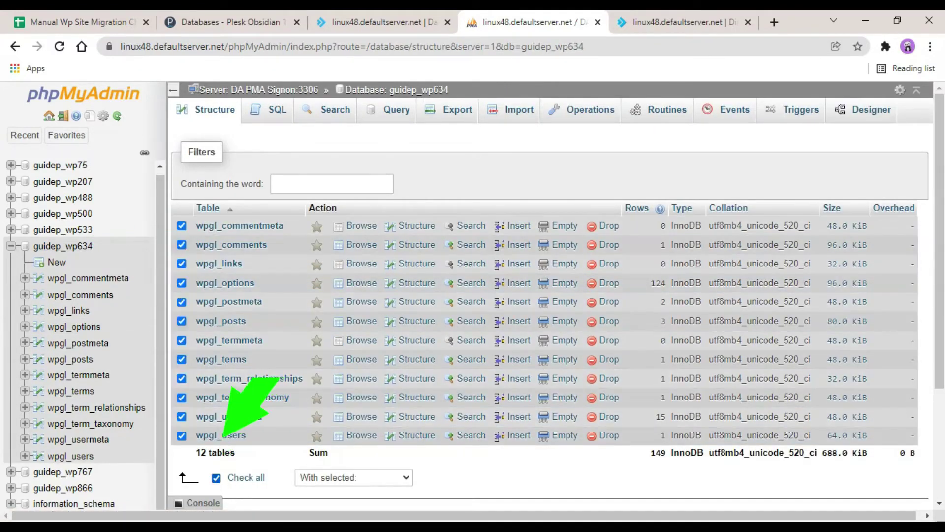
pyautogui.click(353, 477)
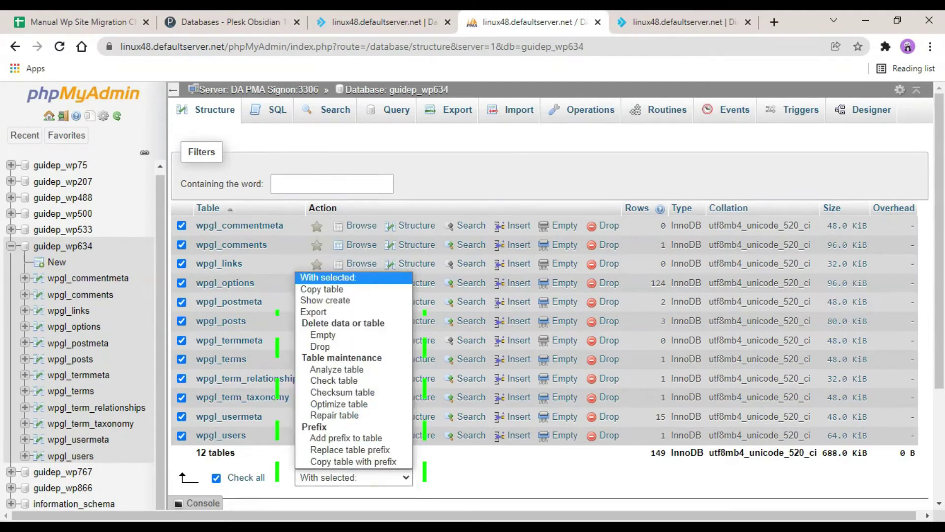
pyautogui.press('Return')
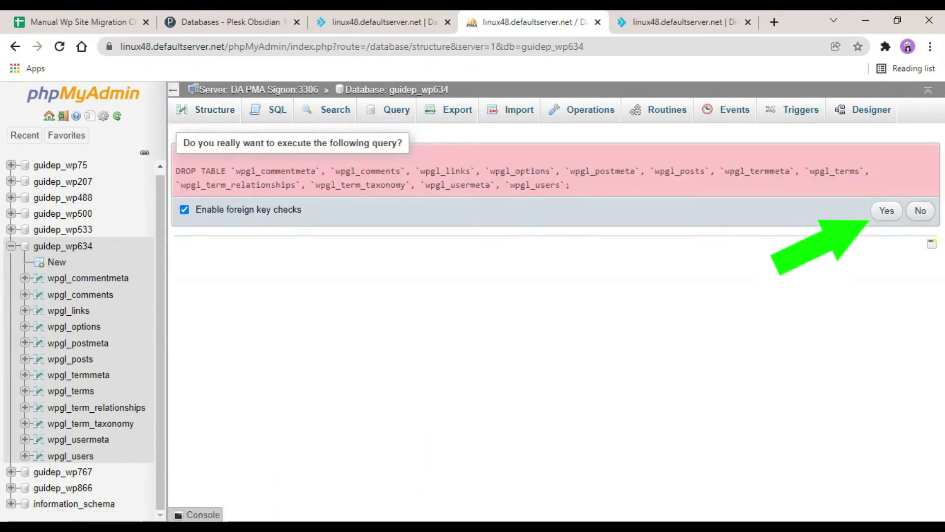
pyautogui.press('Return')
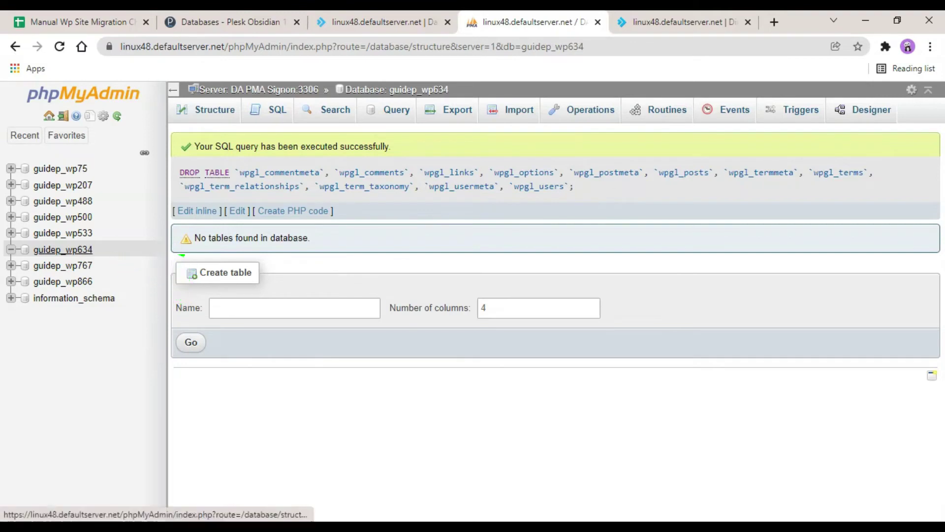
# Tick the D12 checkbox for 'Drop the new database' and return to phpMyAdmin
pyautogui.hotkey('ctrl', '1')
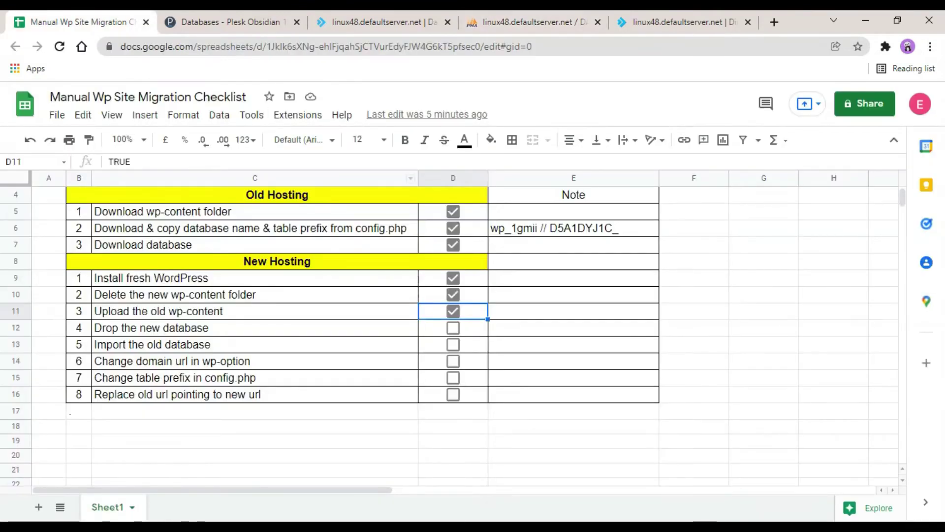
pyautogui.click(453, 328)
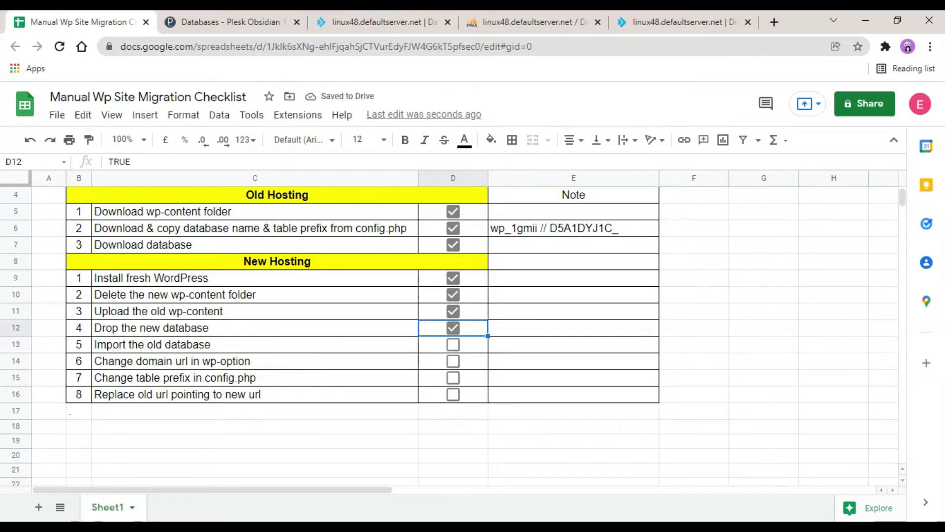
pyautogui.hotkey('ctrl', '4')
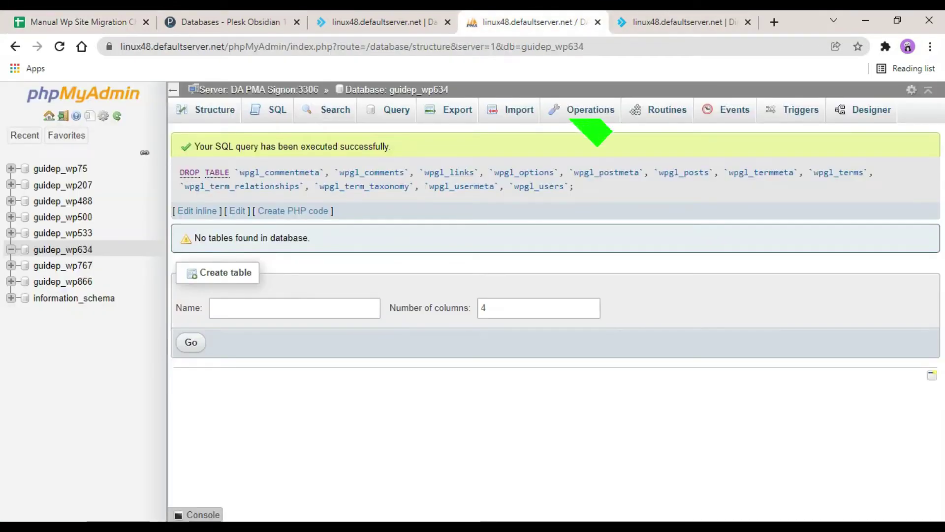
# Import wp_1gmii.sql into guidep_wp634, restoring the D5A1DYJ1C_ tables (111 queries)
pyautogui.click(519, 109)
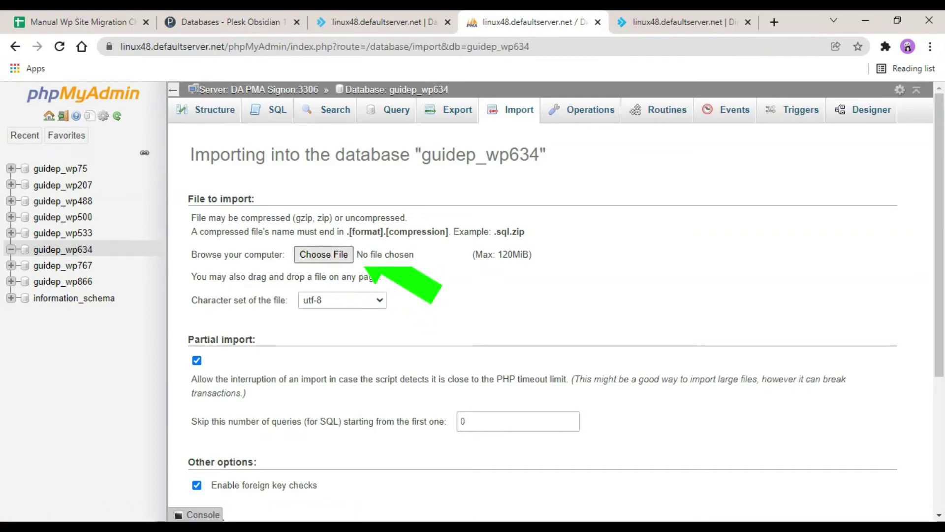
pyautogui.click(323, 254)
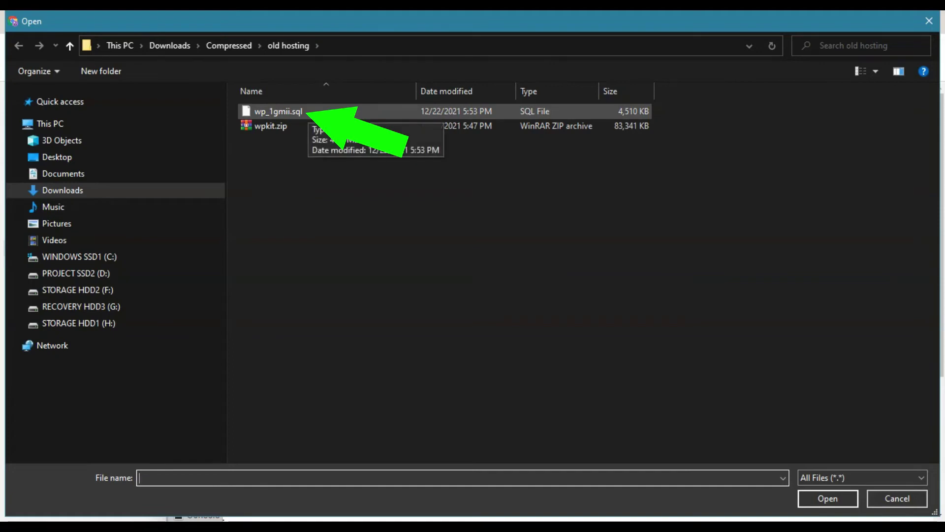
pyautogui.click(278, 112)
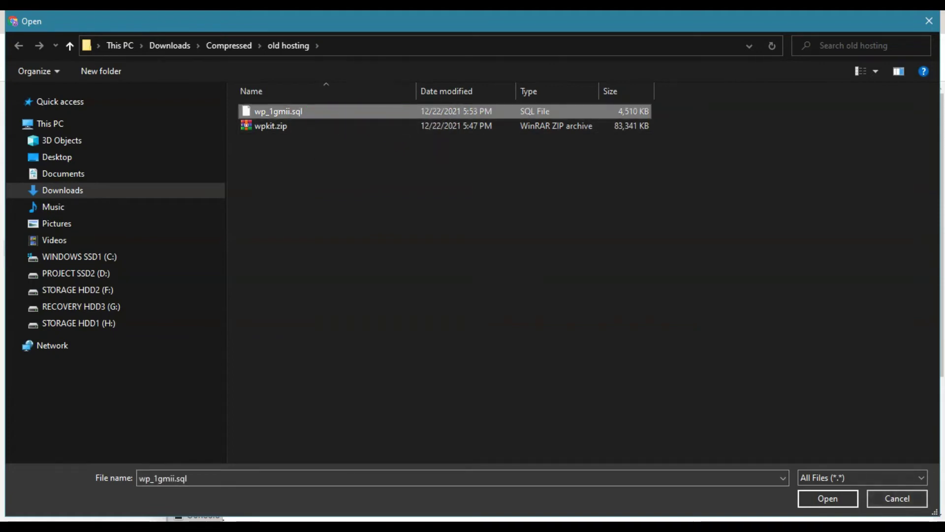
pyautogui.press('Return')
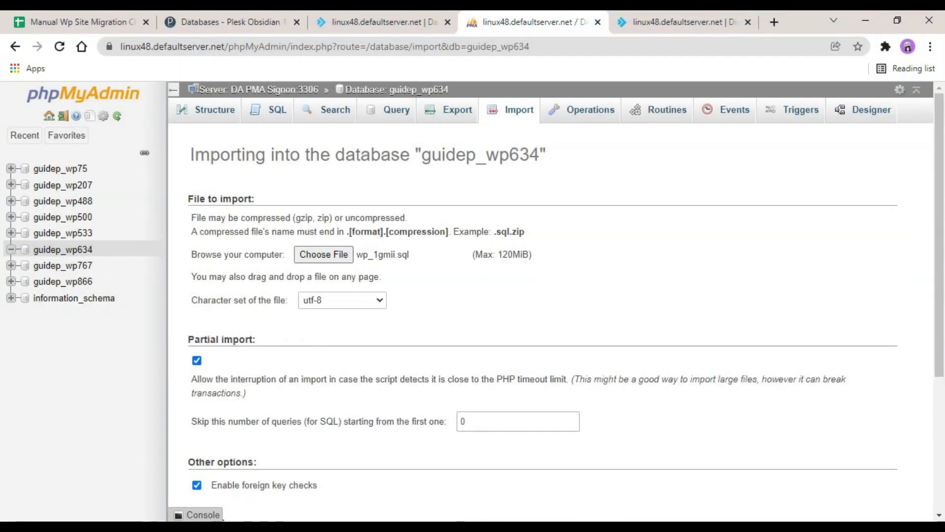
pyautogui.scroll(-4, 556, 305)
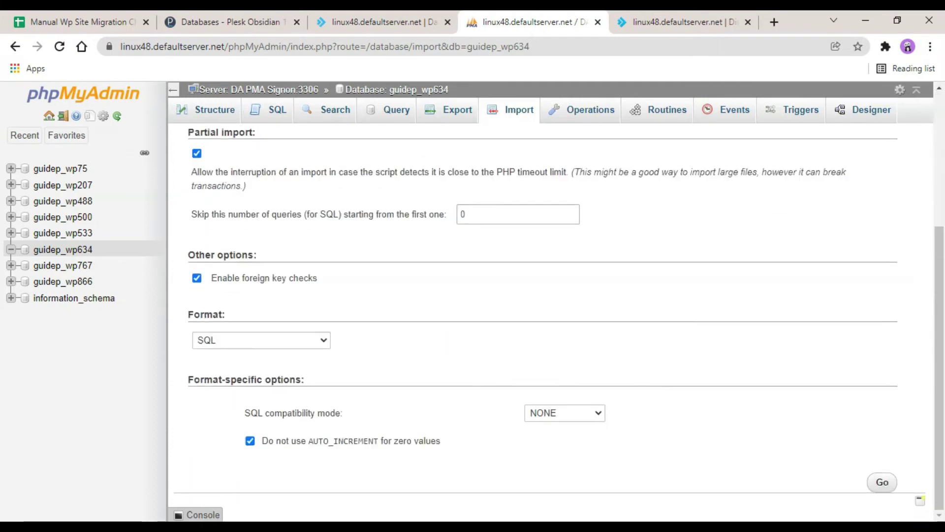
pyautogui.click(881, 482)
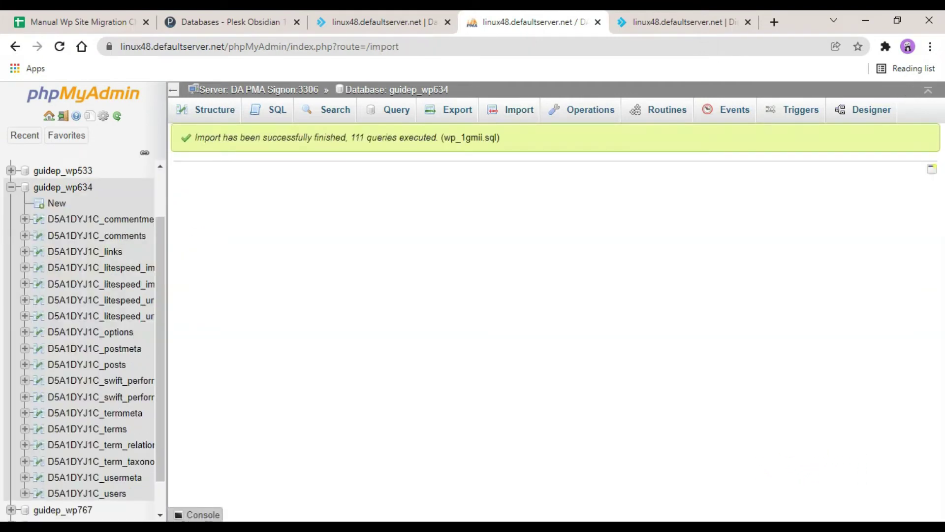
pyautogui.click(84, 22)
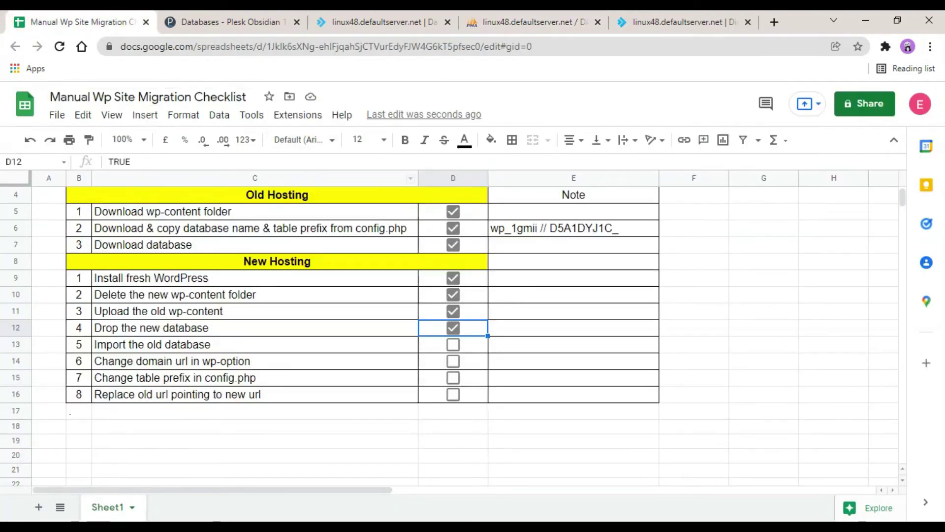
# Tick the D13 checkbox for 'Import the old database' and return to phpMyAdmin
pyautogui.click(453, 344)
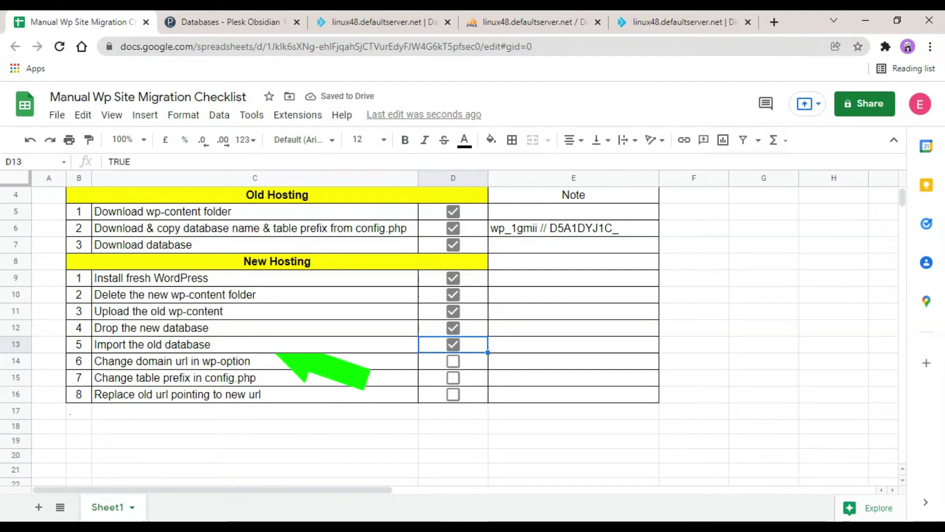
pyautogui.hotkey('ctrl', '4')
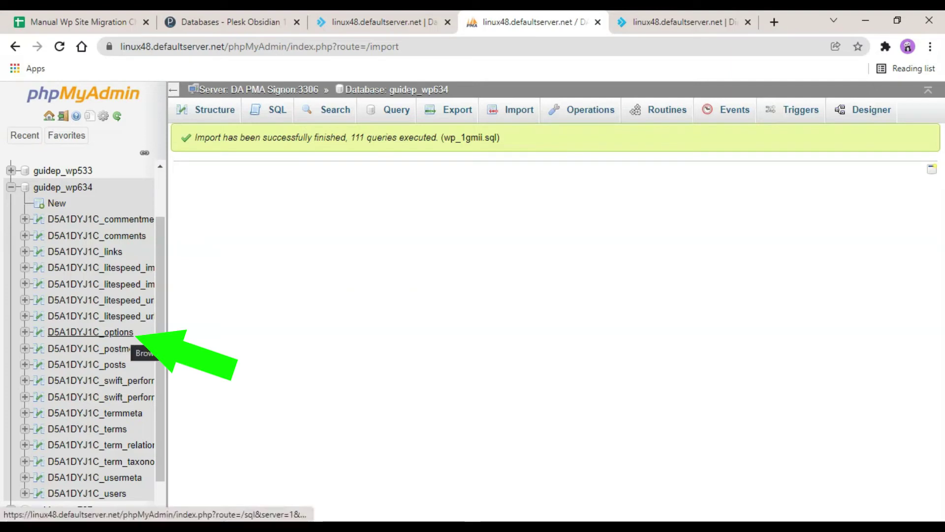
pyautogui.click(120, 332)
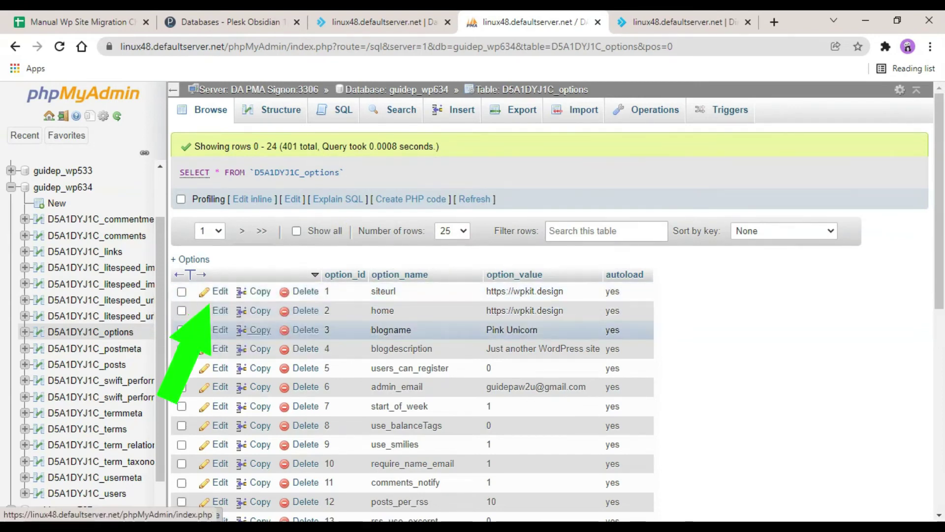
pyautogui.click(219, 292)
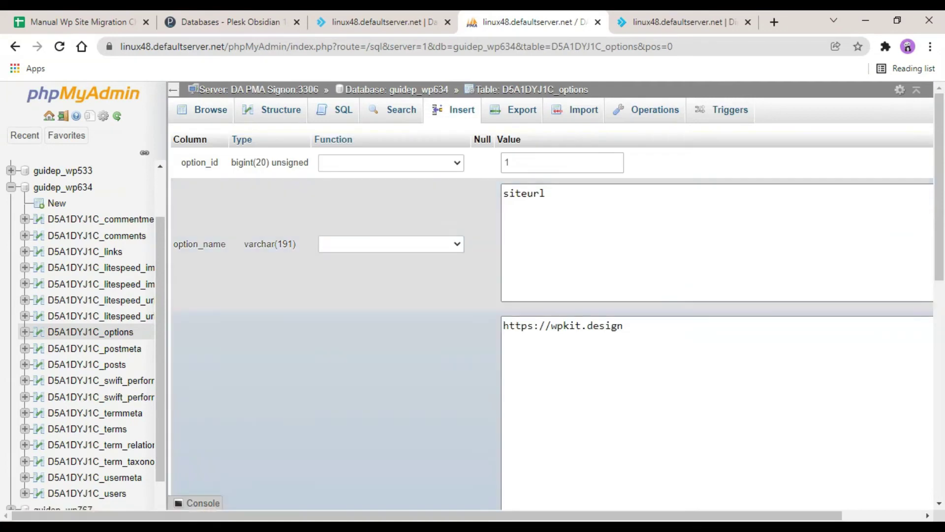
pyautogui.moveTo(551, 326); pyautogui.dragTo(622, 326)
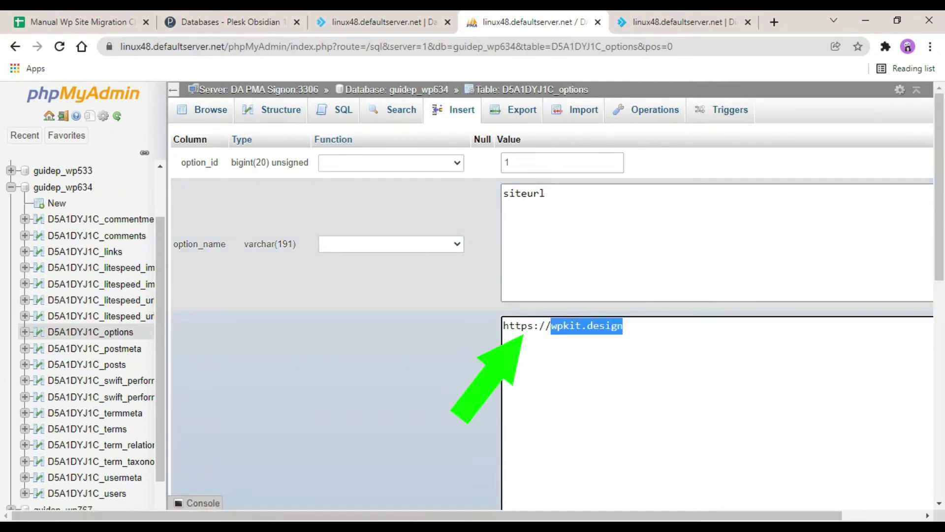
pyautogui.write('educatepal.x')
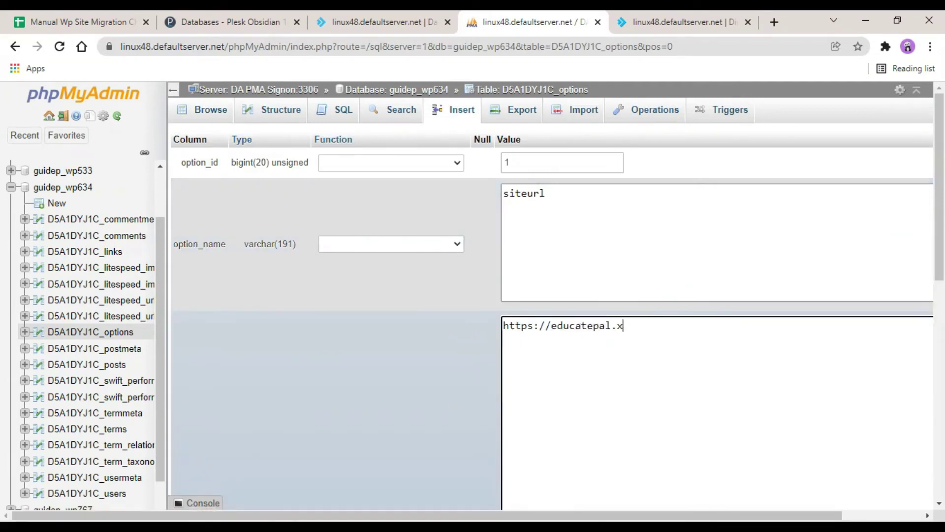
pyautogui.write('yz')
pyautogui.hotkey('ctrl', 'a')
pyautogui.hotkey('ctrl', 'c')
pyautogui.scroll(-6, 556, 315)
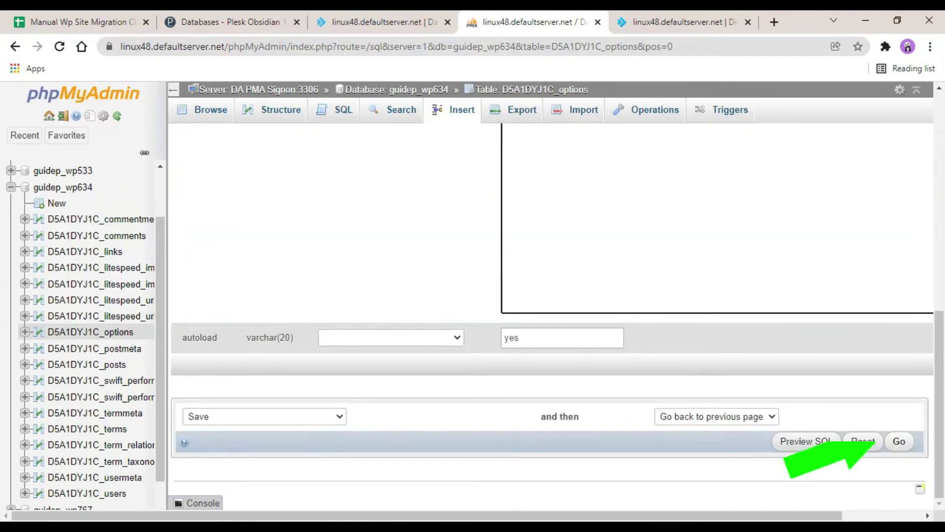
pyautogui.click(899, 441)
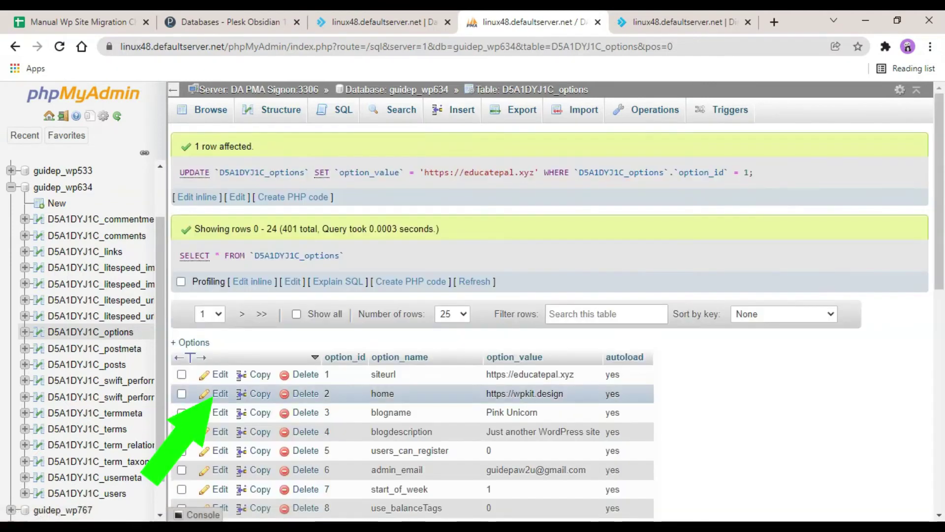
pyautogui.click(219, 393)
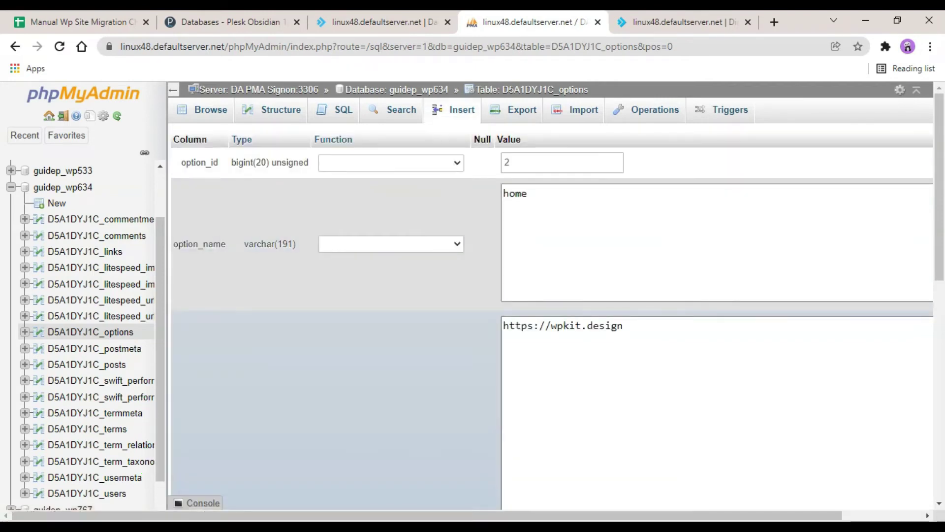
pyautogui.click(623, 326)
pyautogui.hotkey('ctrl', 'a')
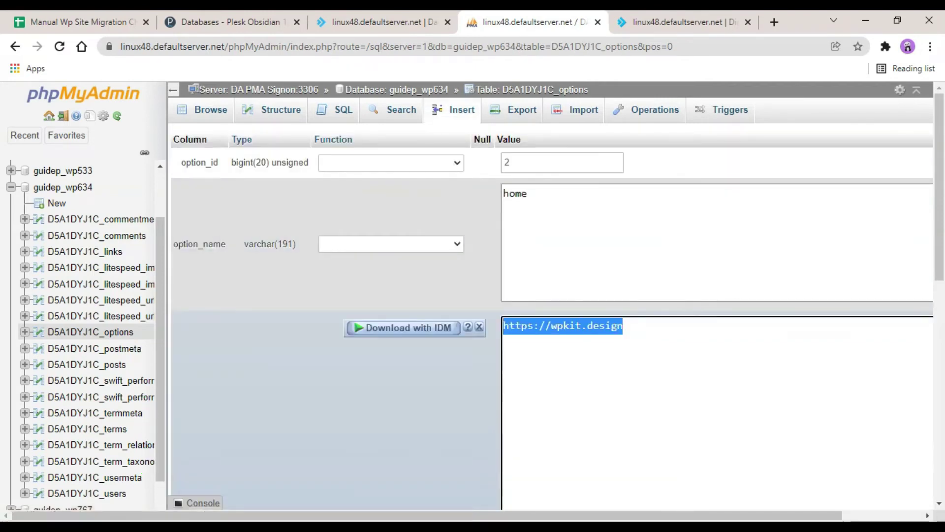
pyautogui.rightClick(541, 326)
pyautogui.click(566, 156)
pyautogui.scroll(-5, 566, 247)
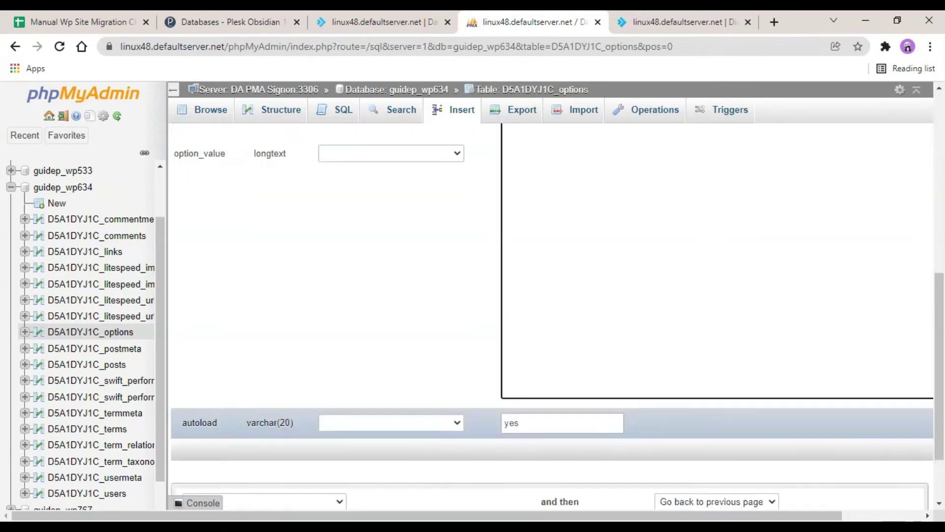
pyautogui.scroll(-3, 551, 315)
pyautogui.click(897, 441)
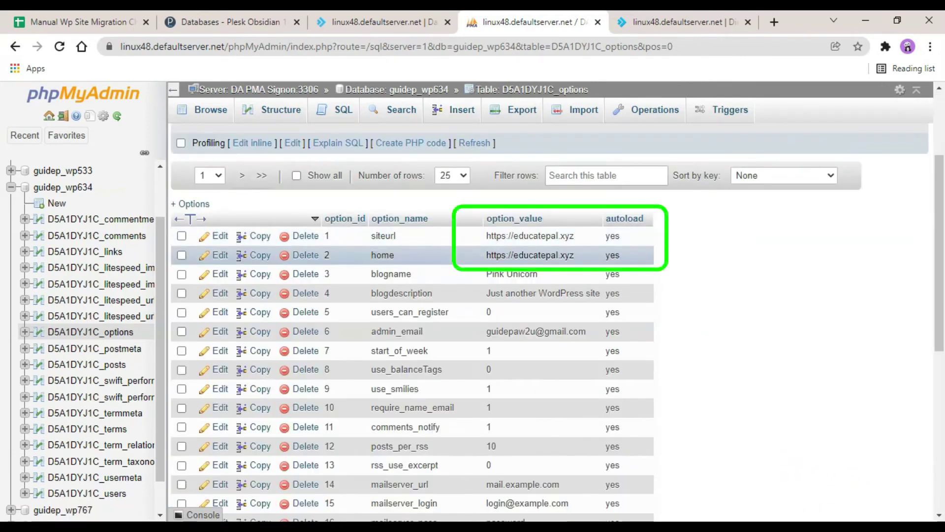
pyautogui.hotkey('ctrl', '1')
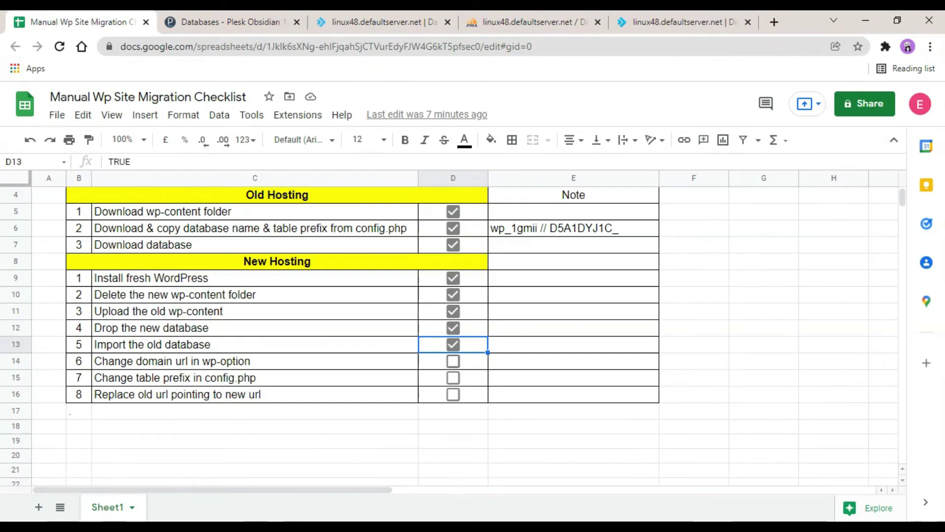
# Tick step 6 'Change domain url in wp-option' and copy the D5A1DYJ1C_ table prefix from the note
pyautogui.click(453, 361)
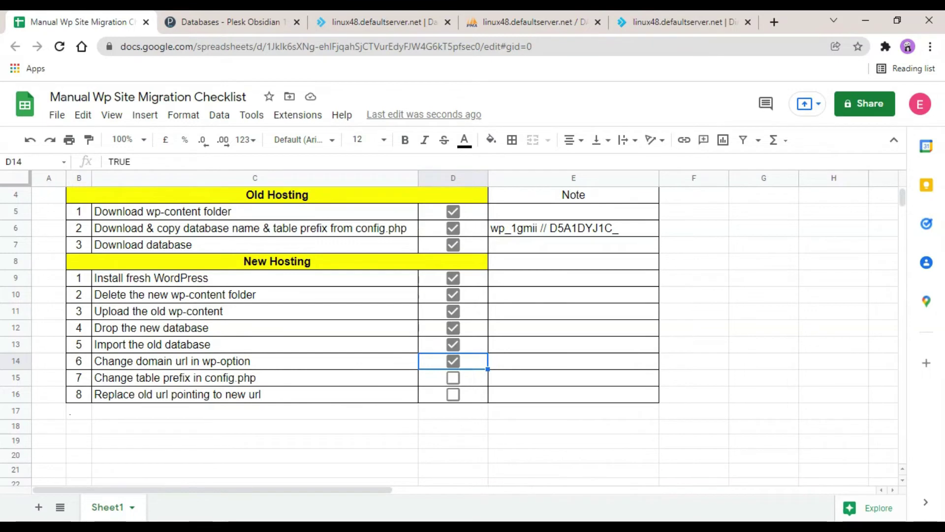
pyautogui.click(574, 228)
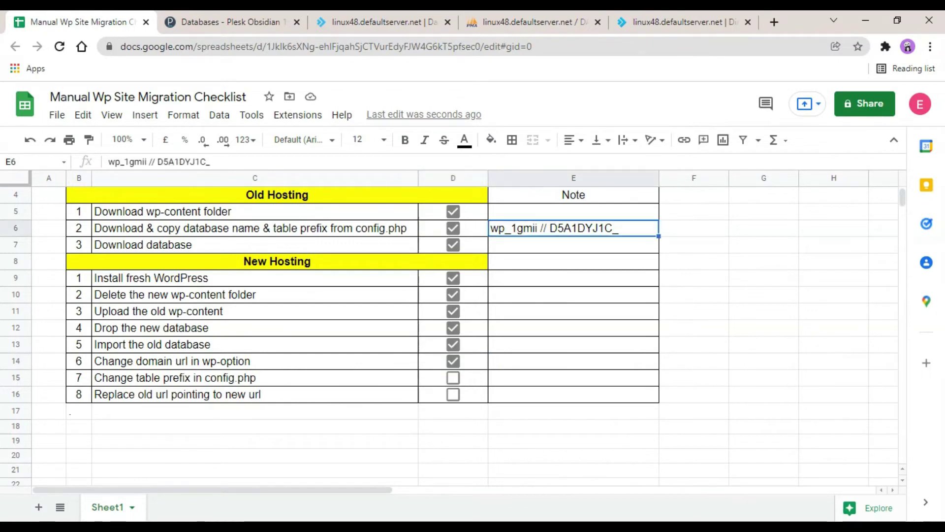
pyautogui.doubleClick(183, 161)
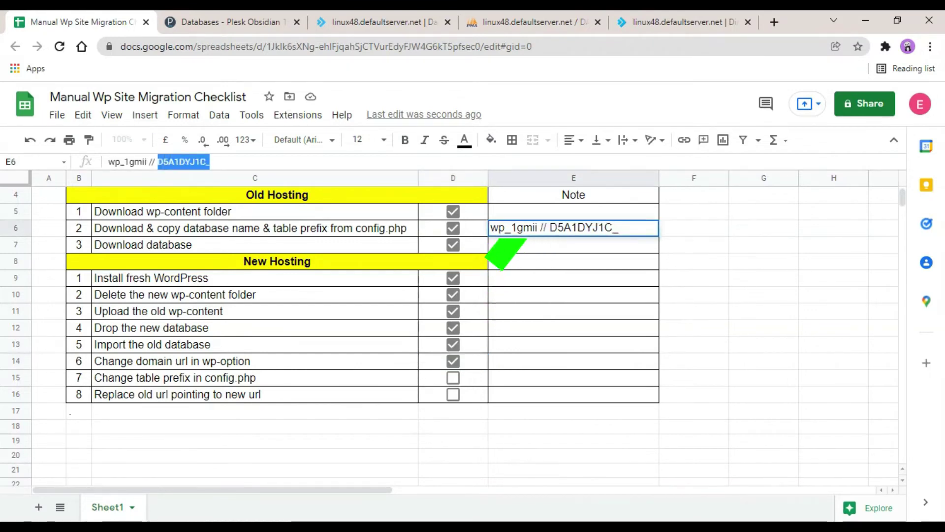
pyautogui.rightClick(199, 162)
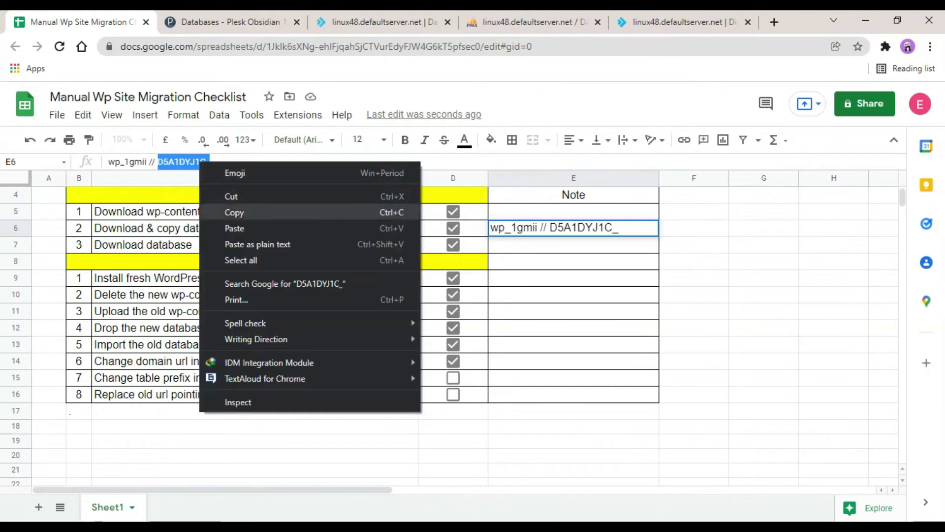
pyautogui.click(234, 212)
pyautogui.click(377, 22)
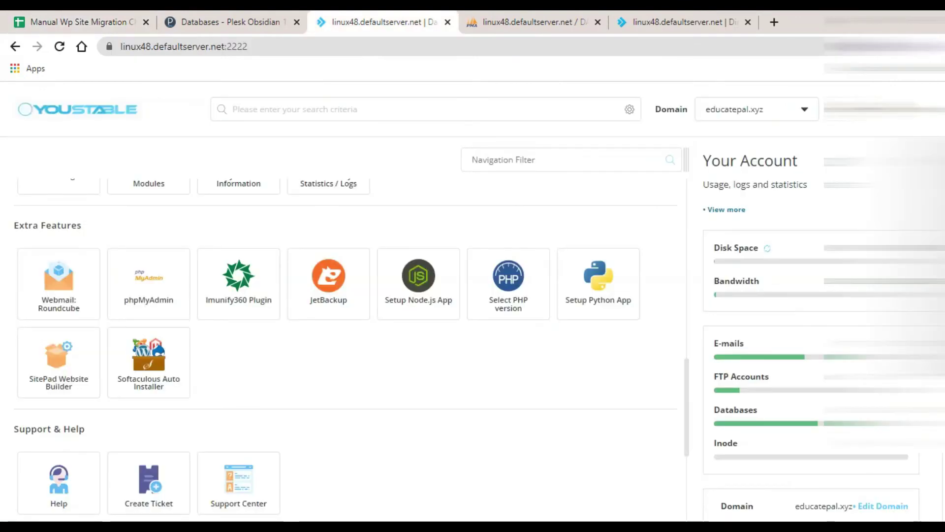
# Open wp-config.php from public_html in the File Manager editor
pyautogui.scroll(-5, 148, 354)
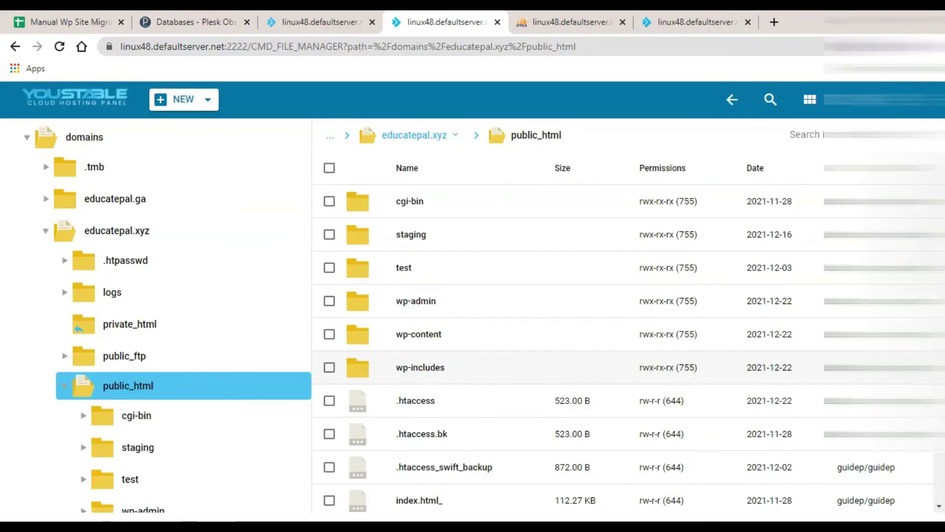
pyautogui.scroll(-2, 182, 320)
pyautogui.scroll(-2, 591, 389)
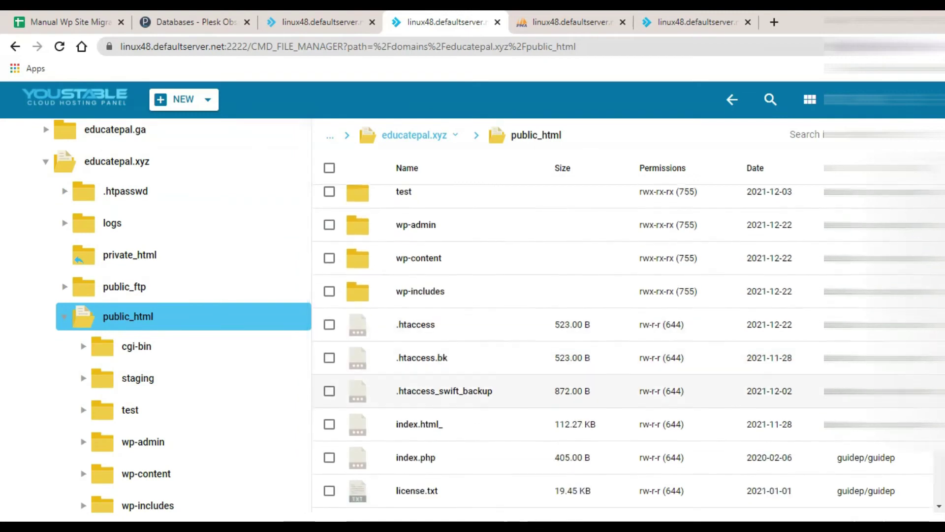
pyautogui.scroll(-5, 590, 354)
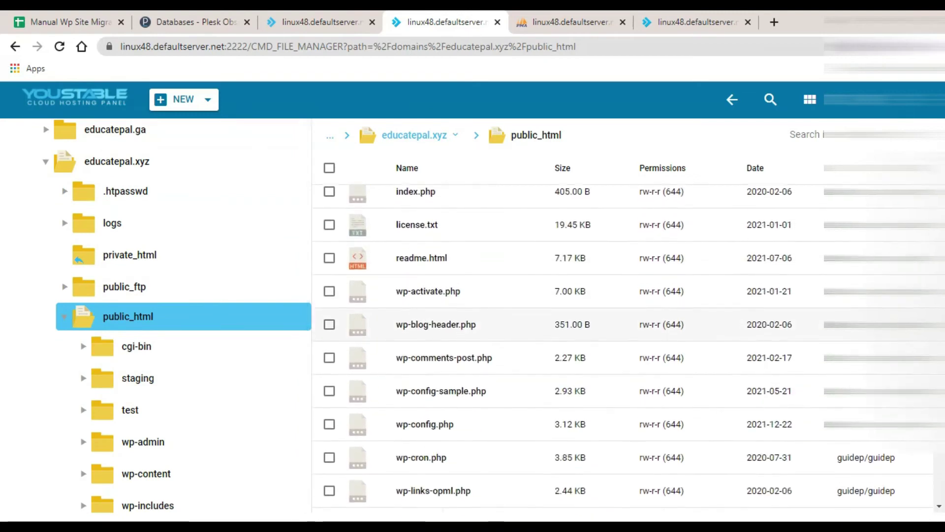
pyautogui.scroll(-1, 590, 420)
pyautogui.click(329, 420)
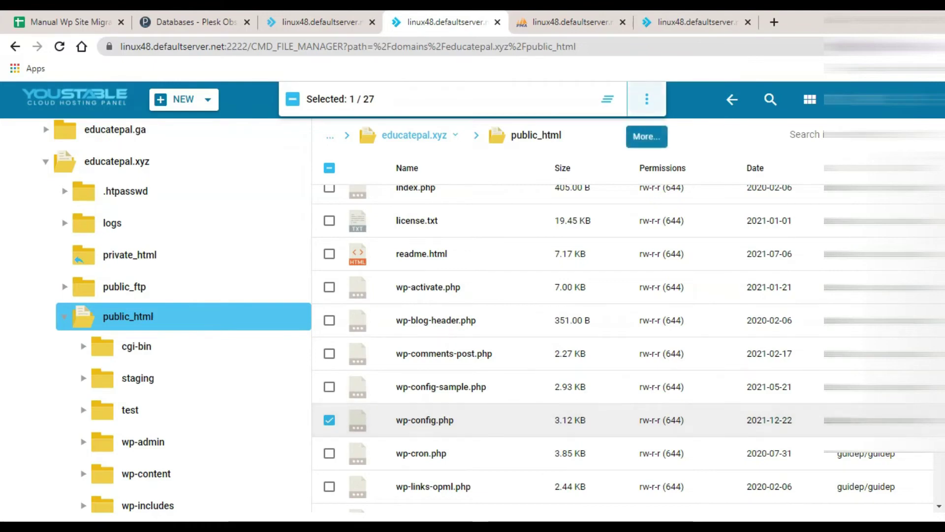
pyautogui.click(646, 99)
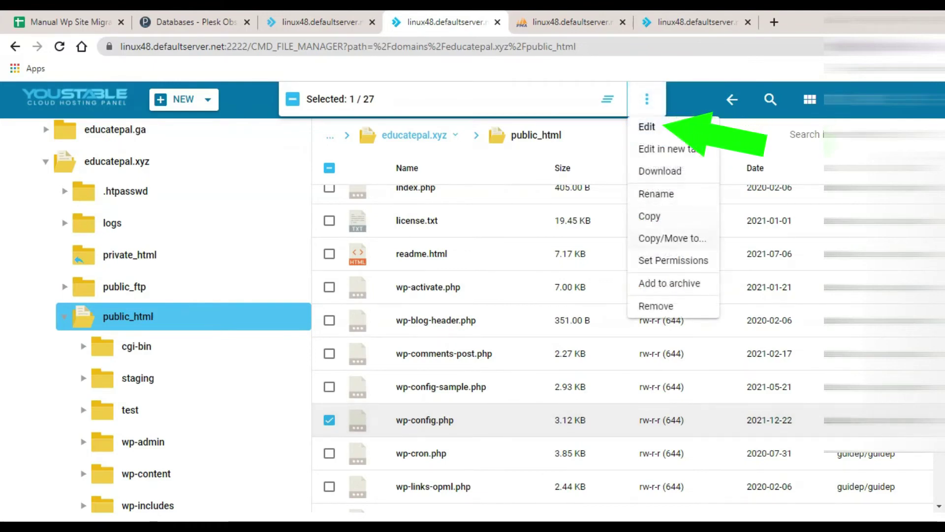
pyautogui.click(647, 126)
# Replace the wpgl_ table prefix with D5A1DYJ1C_ and save wp-config.php
pyautogui.scroll(-3, 473, 305)
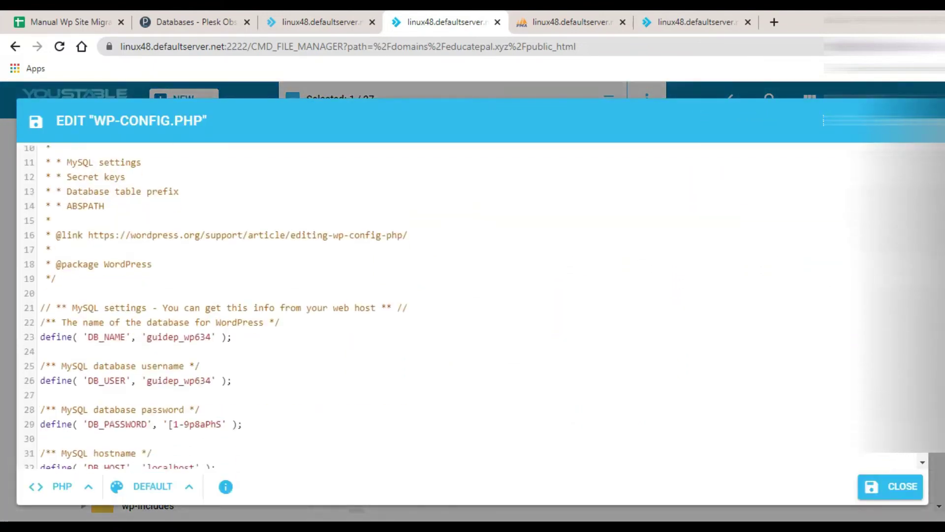
pyautogui.scroll(-2, 472, 306)
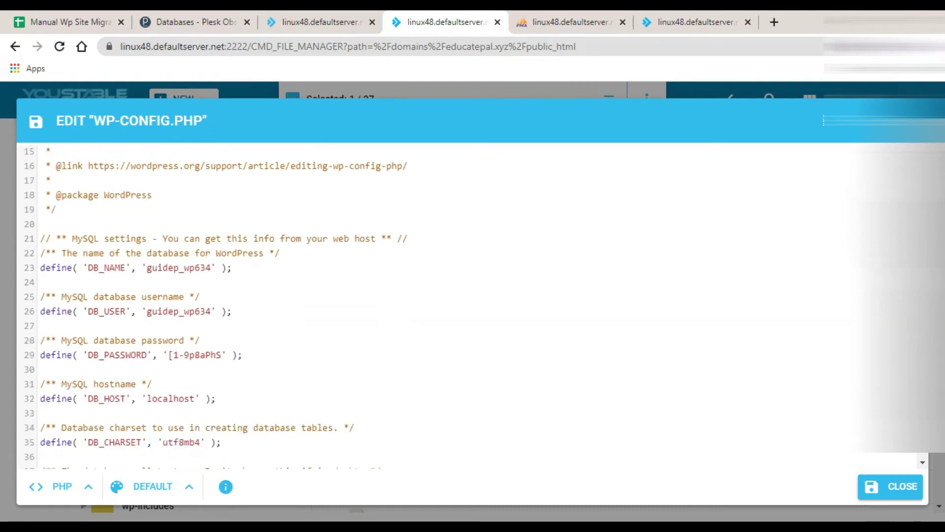
pyautogui.scroll(-6, 473, 305)
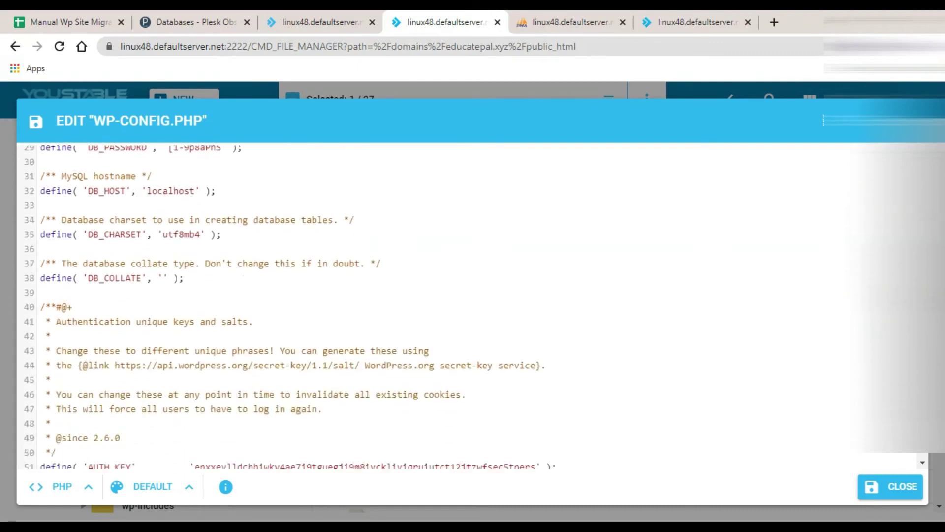
pyautogui.scroll(-8, 473, 305)
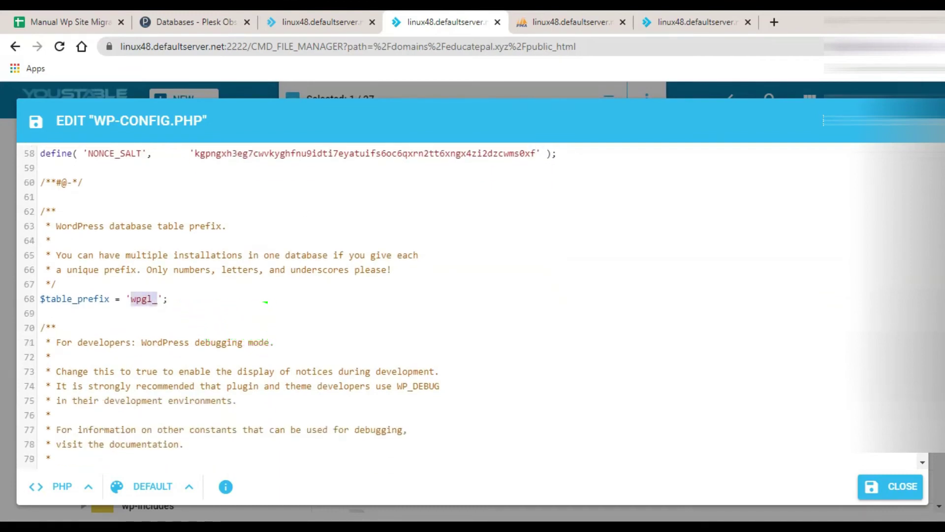
pyautogui.rightClick(150, 299)
pyautogui.click(207, 131)
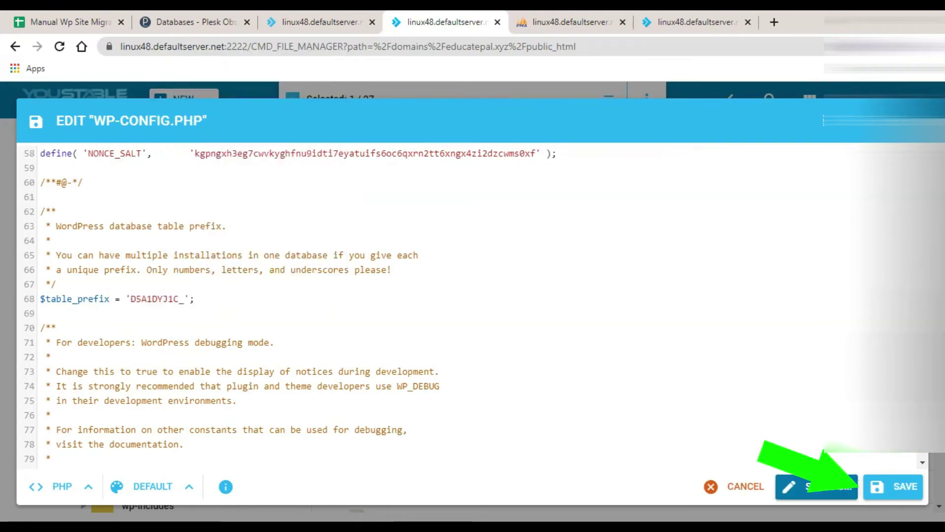
pyautogui.click(893, 486)
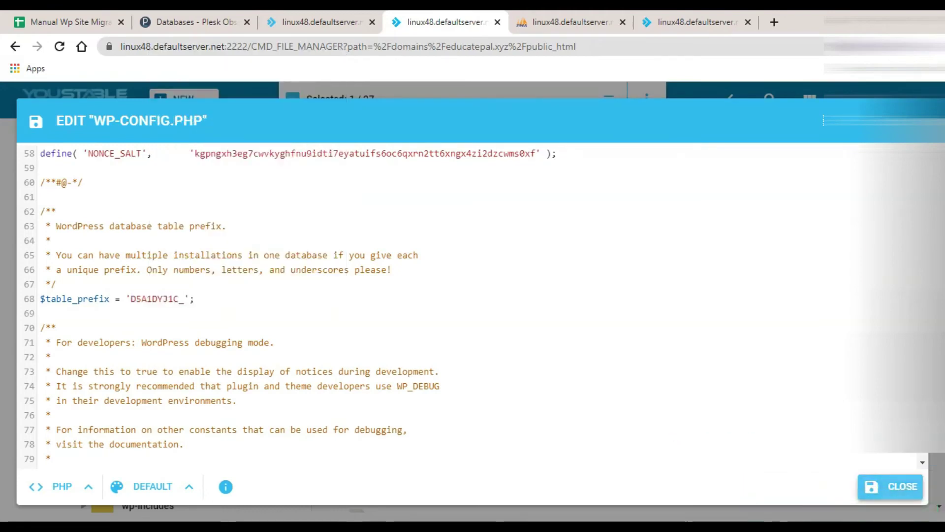
pyautogui.click(894, 487)
pyautogui.hotkey('ctrl', '1')
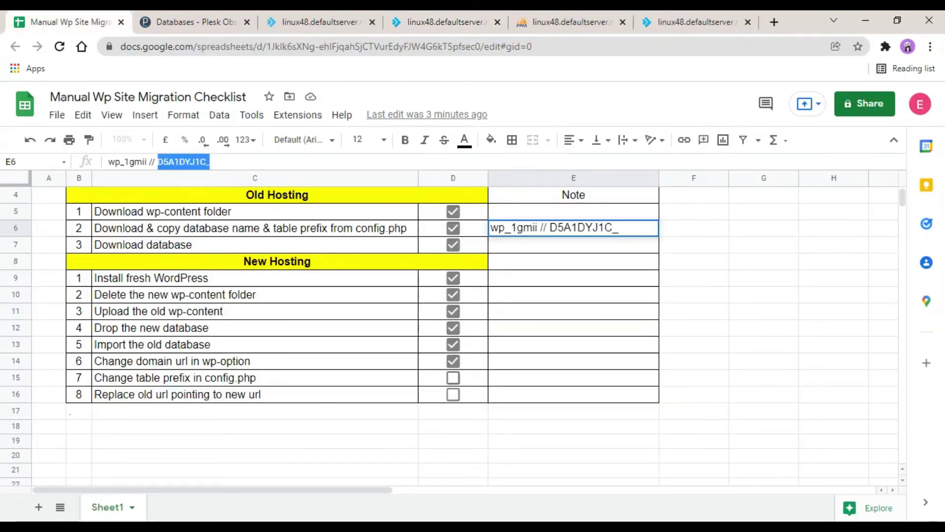
# Tick step 7, 'Change table prefix in config.php', in the checklist
pyautogui.click(453, 378)
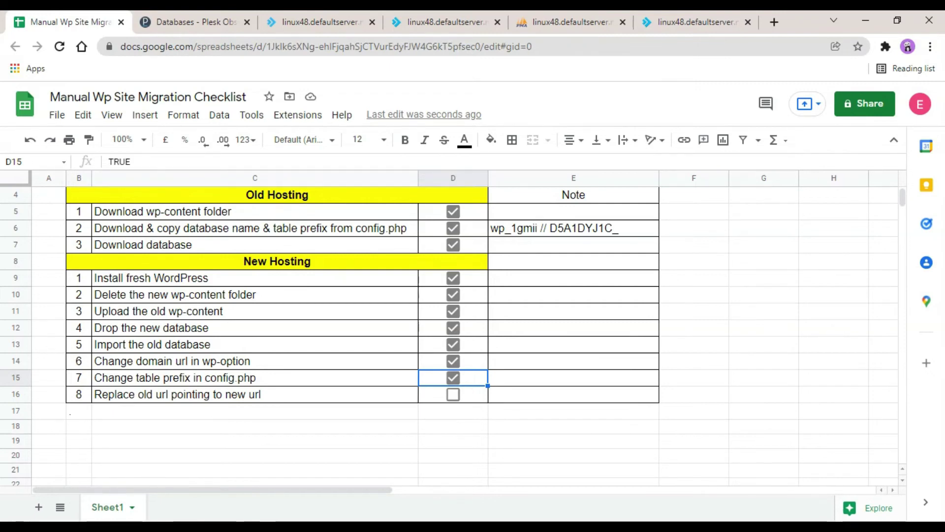
# Load educatepal.xyz in a new tab, check the homepage, then go to /admin
pyautogui.hotkey('ctrl', 't')
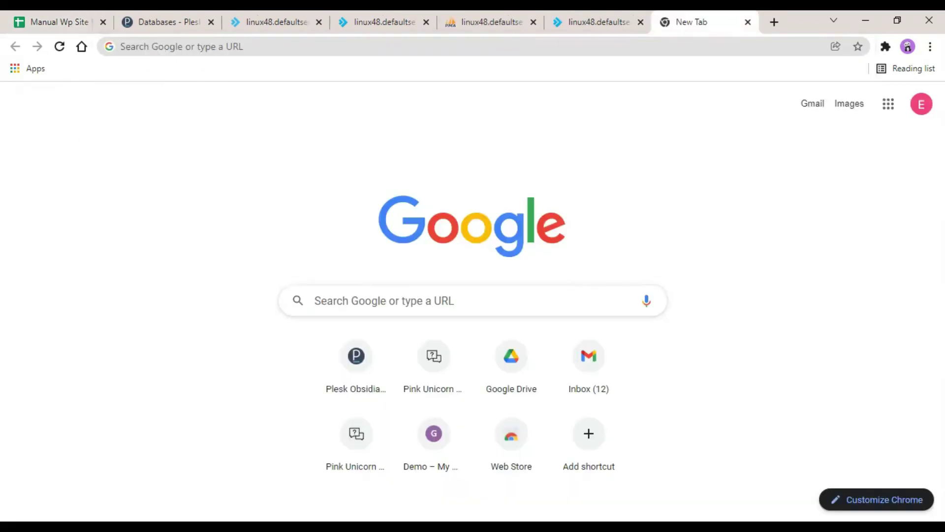
pyautogui.rightClick(259, 46)
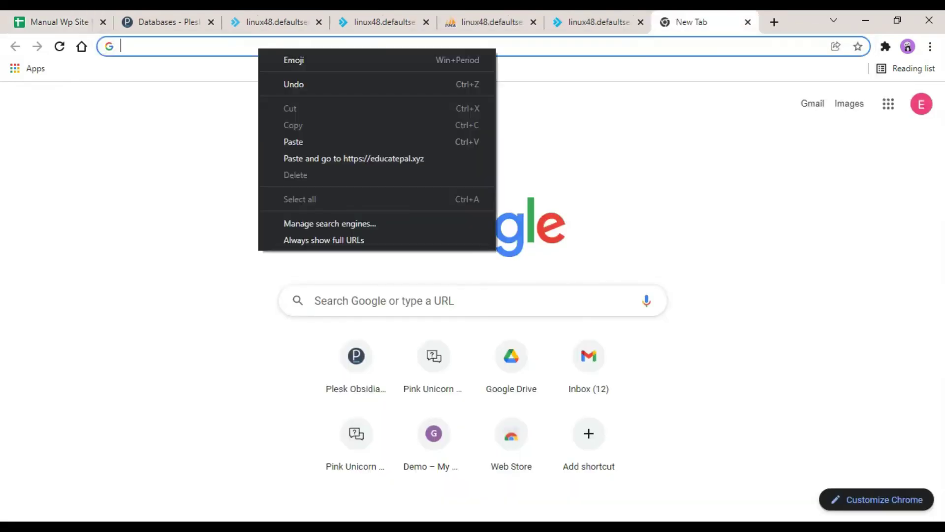
pyautogui.click(275, 158)
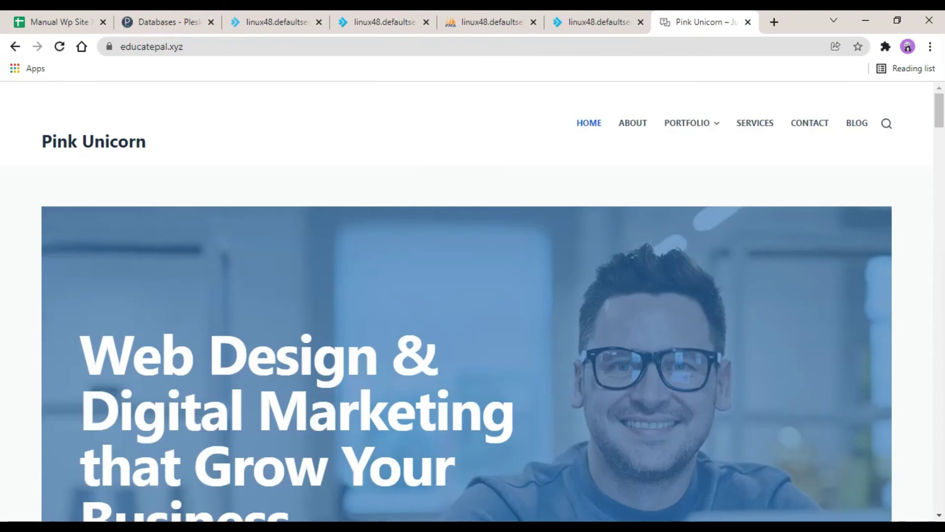
pyautogui.scroll(-10, 467, 301)
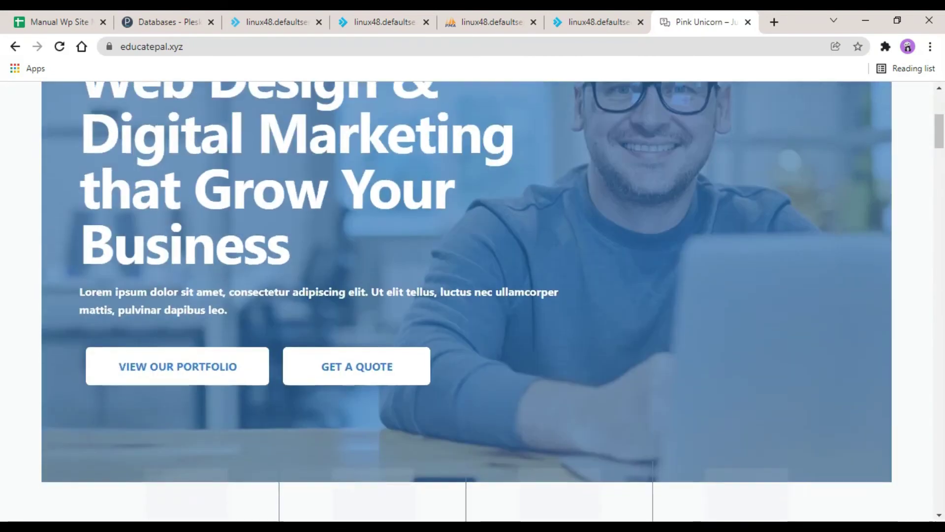
pyautogui.scroll(5, 466, 302)
pyautogui.scroll(-5, 467, 301)
pyautogui.scroll(-15, 467, 302)
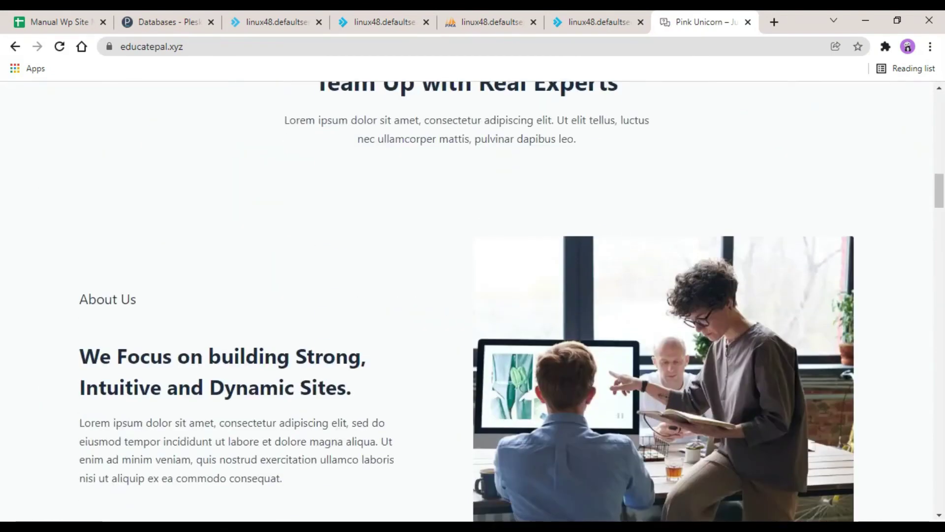
pyautogui.scroll(12, 467, 301)
pyautogui.scroll(8, 466, 301)
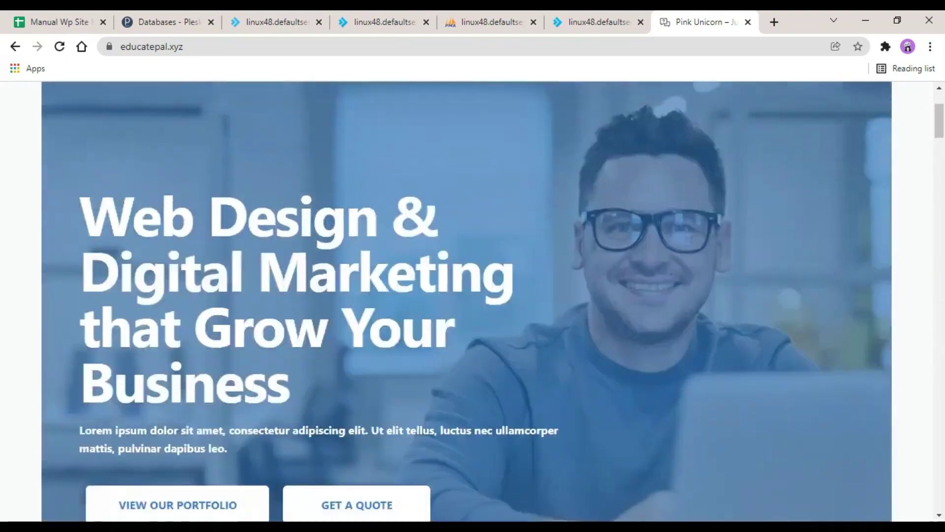
pyautogui.scroll(-2, 466, 302)
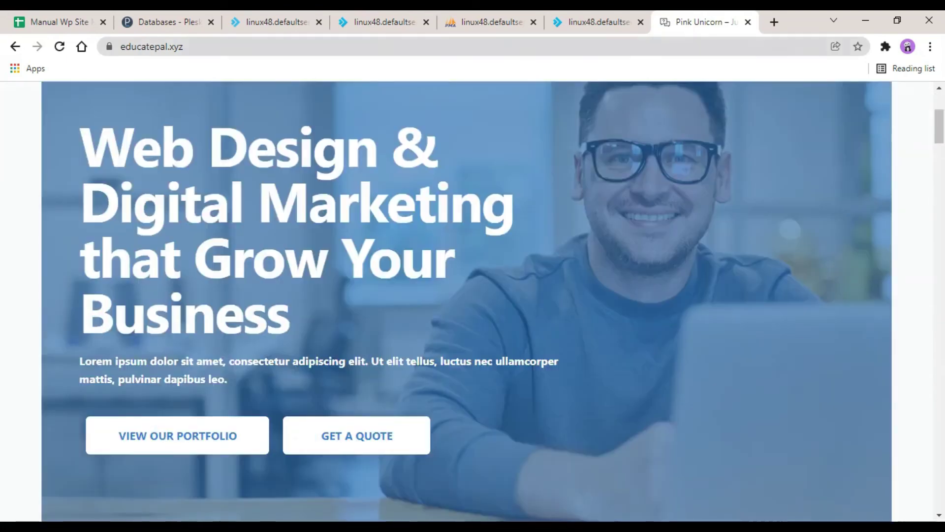
pyautogui.write('/admin')
pyautogui.press('Return')
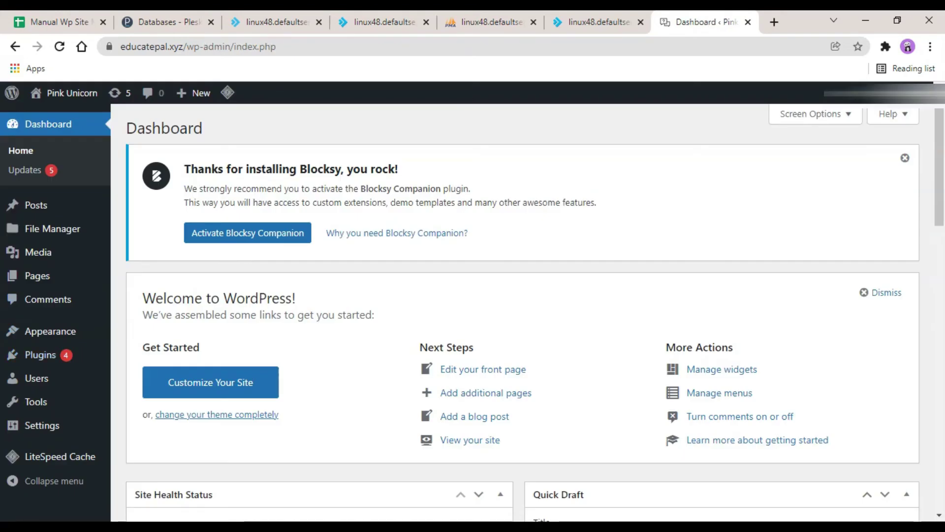
# Search plugins for 'migrate db', then install and activate WP Migrate DB
pyautogui.moveTo(44, 355)
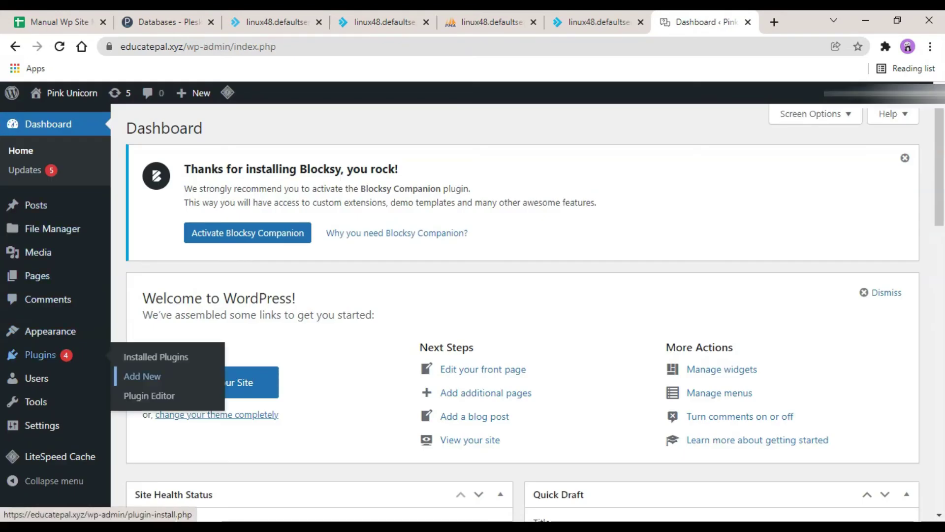
pyautogui.click(142, 376)
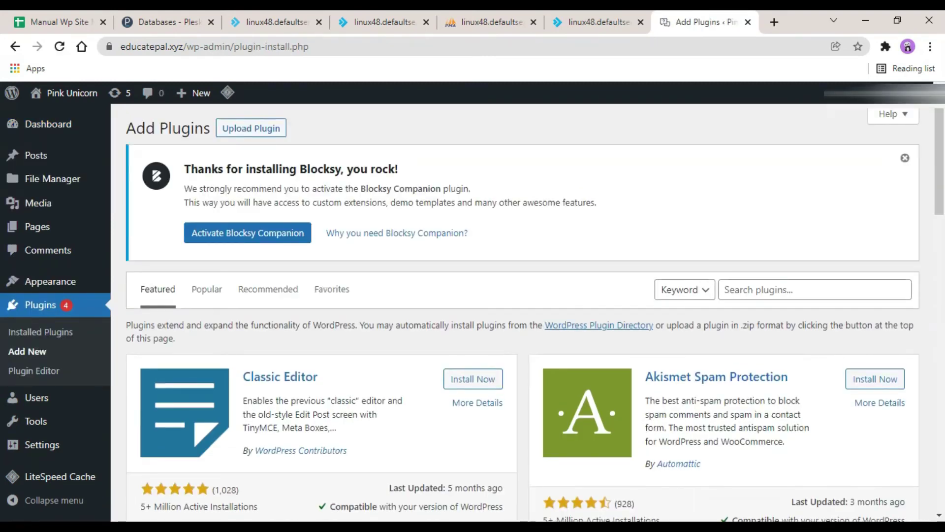
pyautogui.click(758, 289)
pyautogui.write('mi')
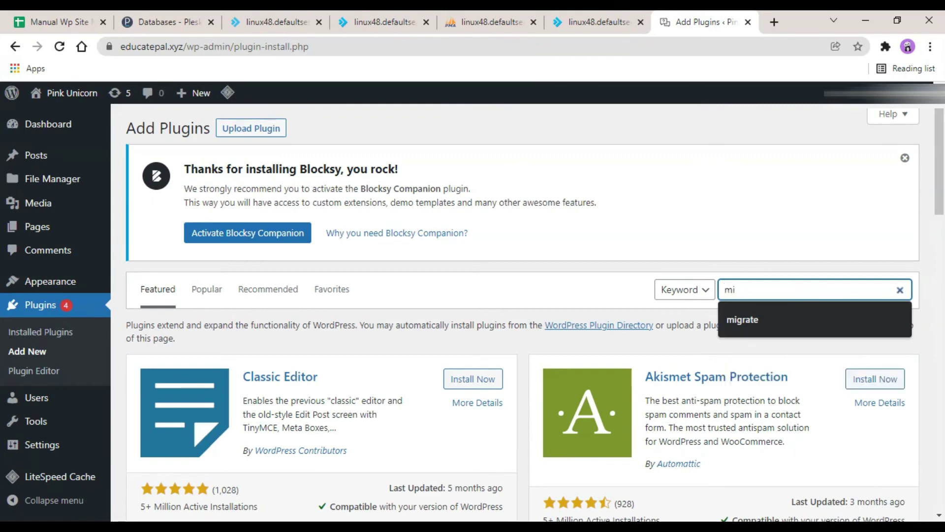
pyautogui.write('grate db')
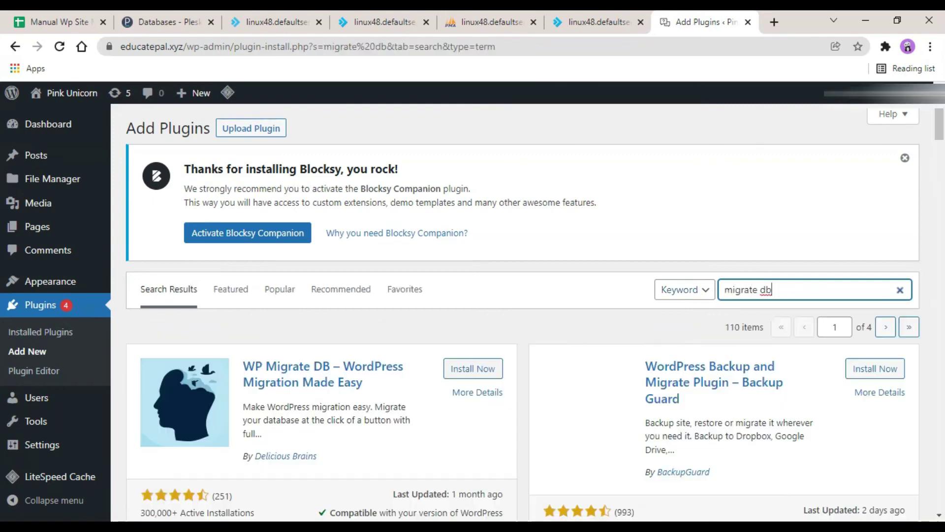
pyautogui.scroll(-3, 523, 313)
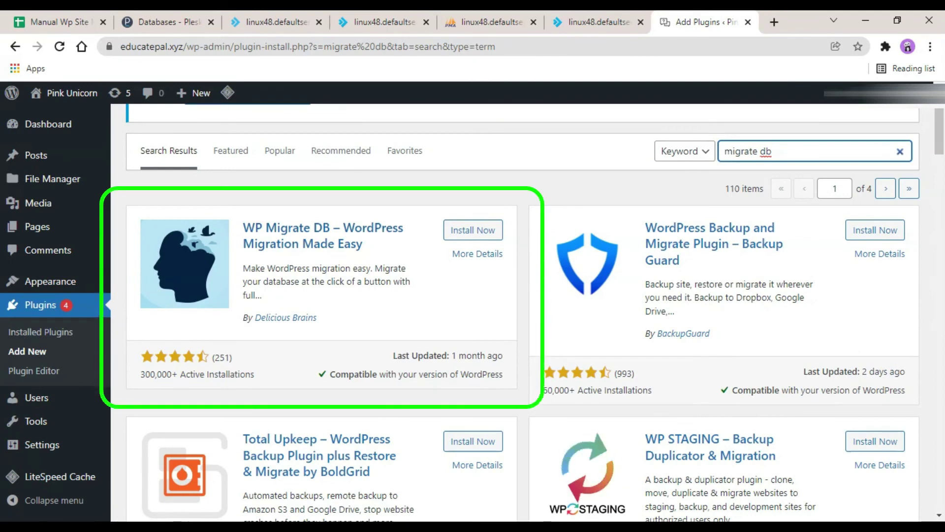
pyautogui.click(473, 230)
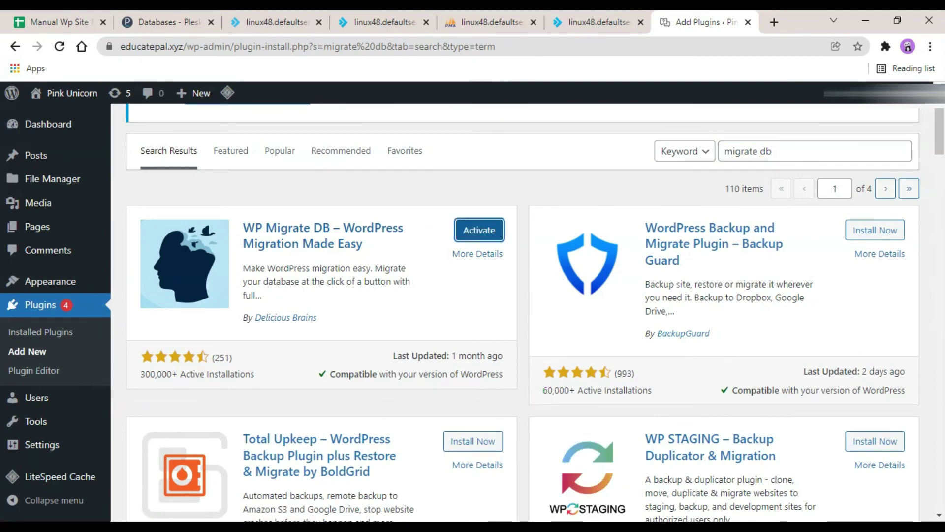
pyautogui.click(479, 229)
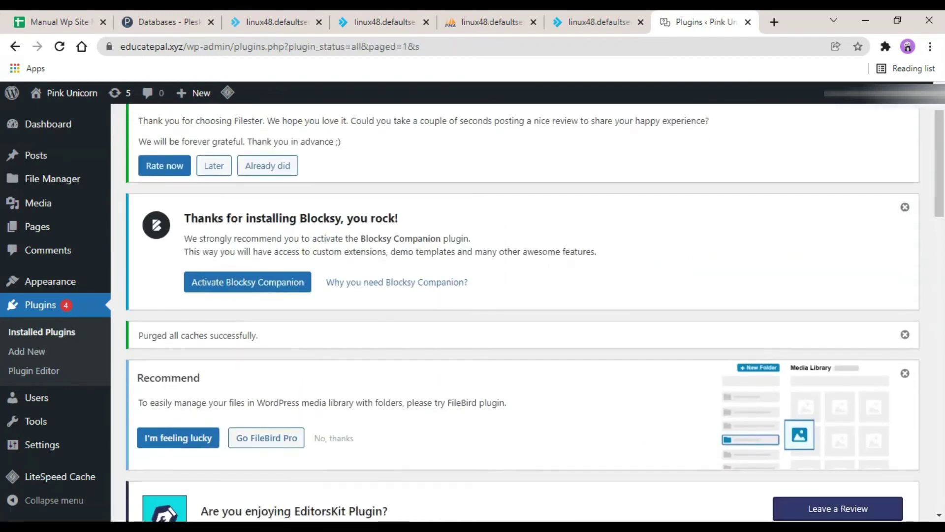
# Go to Tools > Migrate DB
pyautogui.scroll(-5, 44, 250)
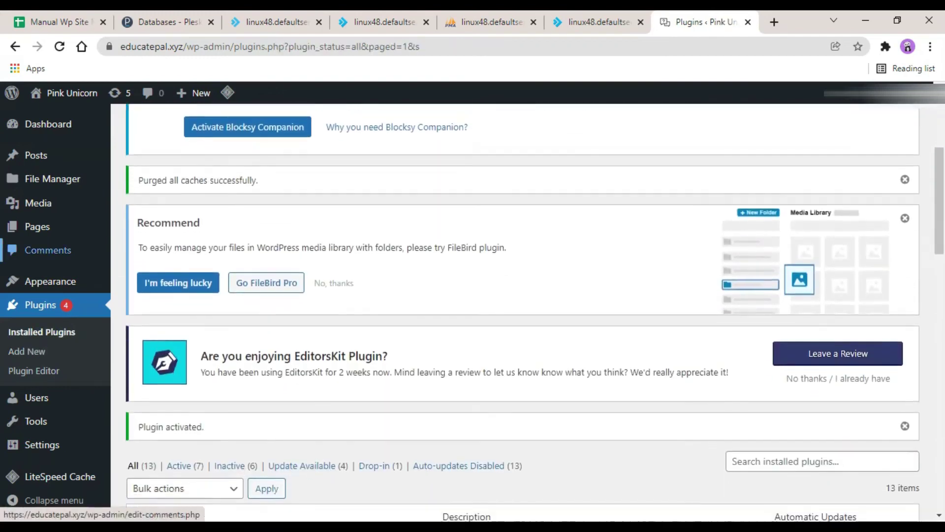
pyautogui.moveTo(42, 445)
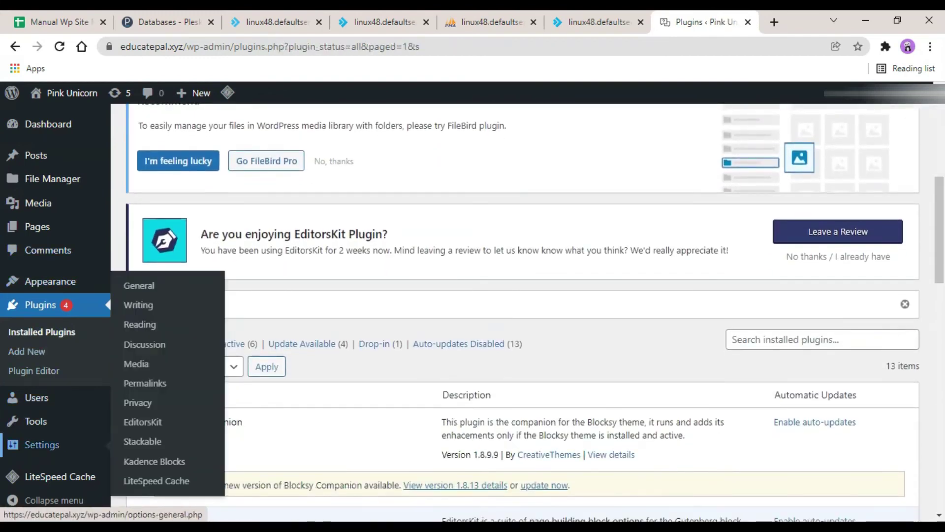
pyautogui.moveTo(35, 421)
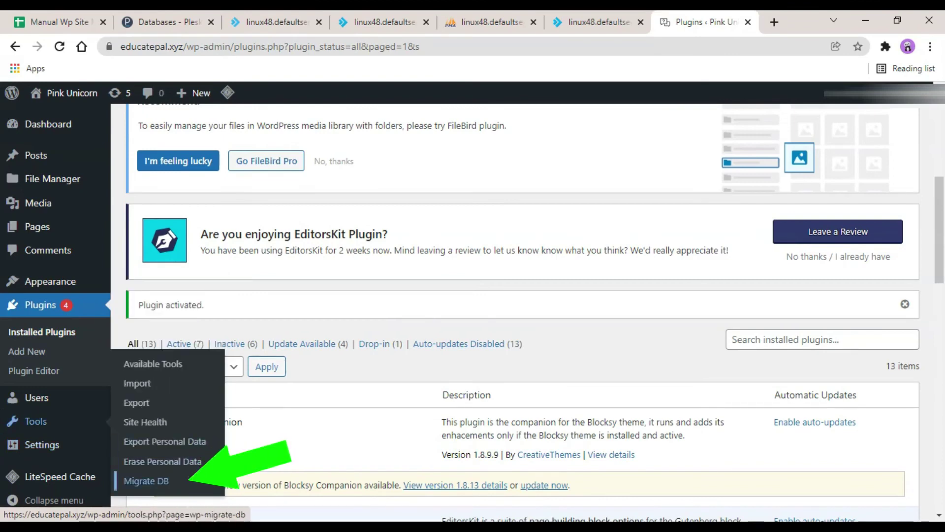
pyautogui.click(146, 480)
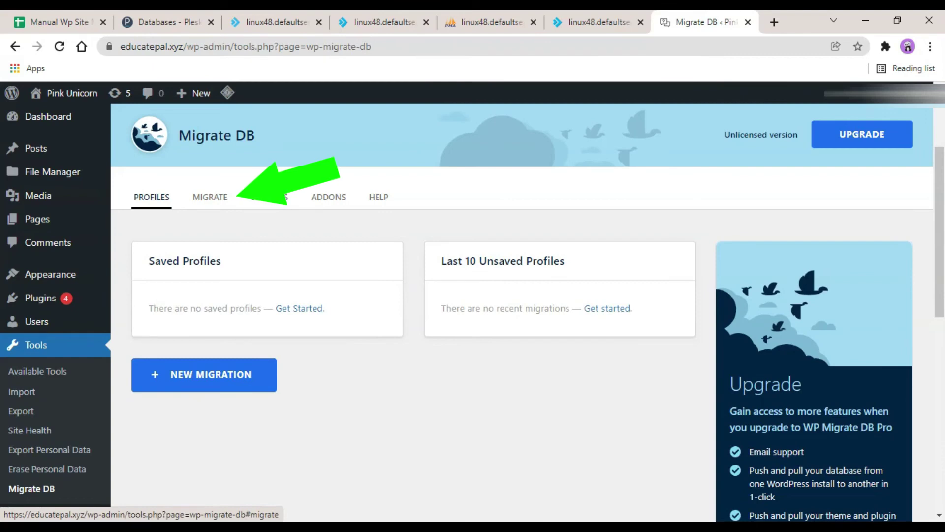
# Set up a Find & Replace of //wpkit.design with //educatepal.xyz
pyautogui.click(209, 196)
pyautogui.scroll(-3, 202, 389)
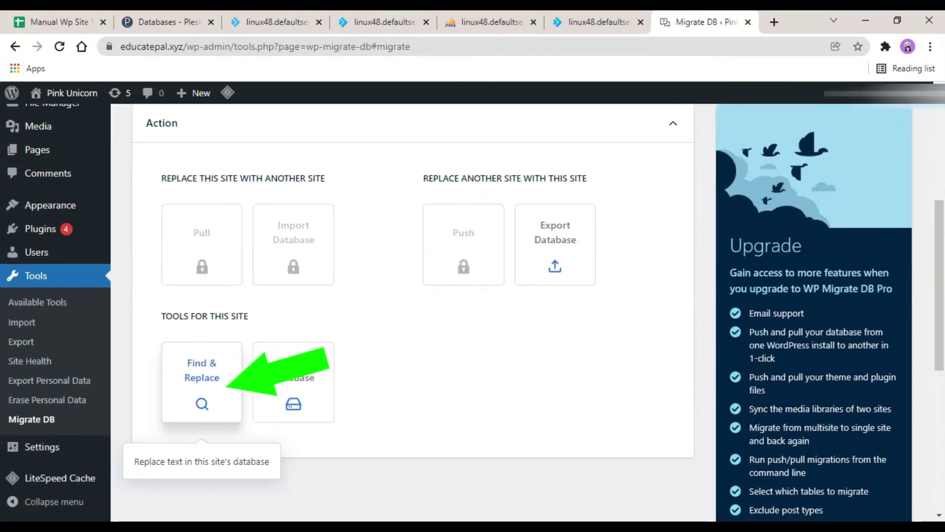
pyautogui.click(202, 381)
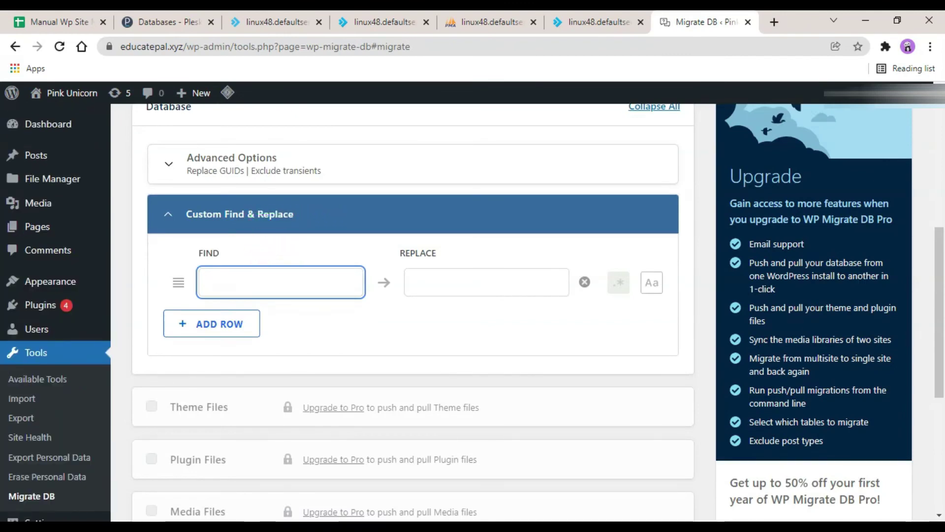
pyautogui.write('//wpkit.design')
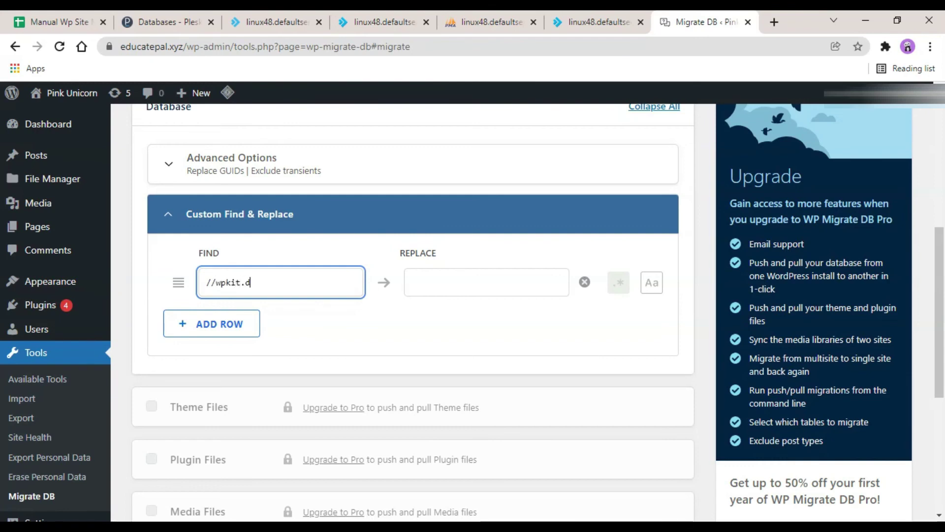
pyautogui.click(487, 282)
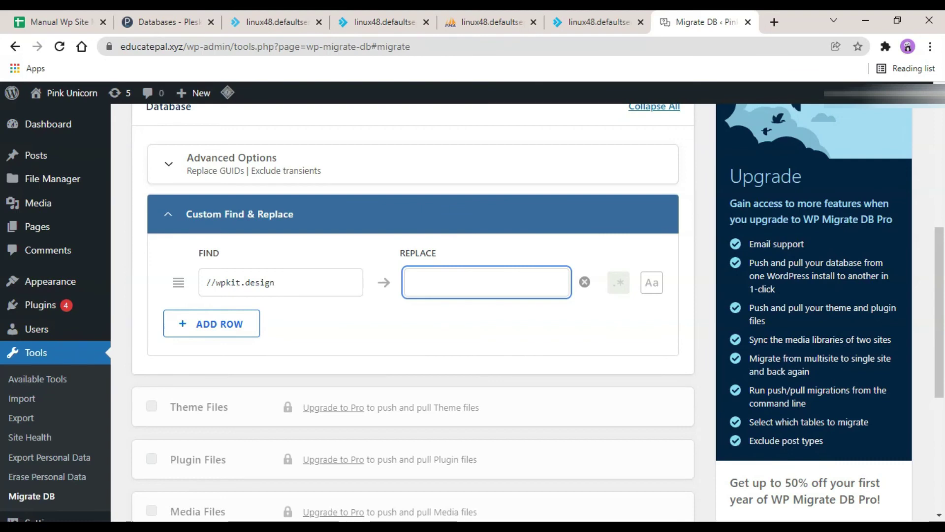
pyautogui.write('//e')
# Run the full Find & Replace without a preview
pyautogui.scroll(-5, 413, 296)
pyautogui.scroll(5, 413, 295)
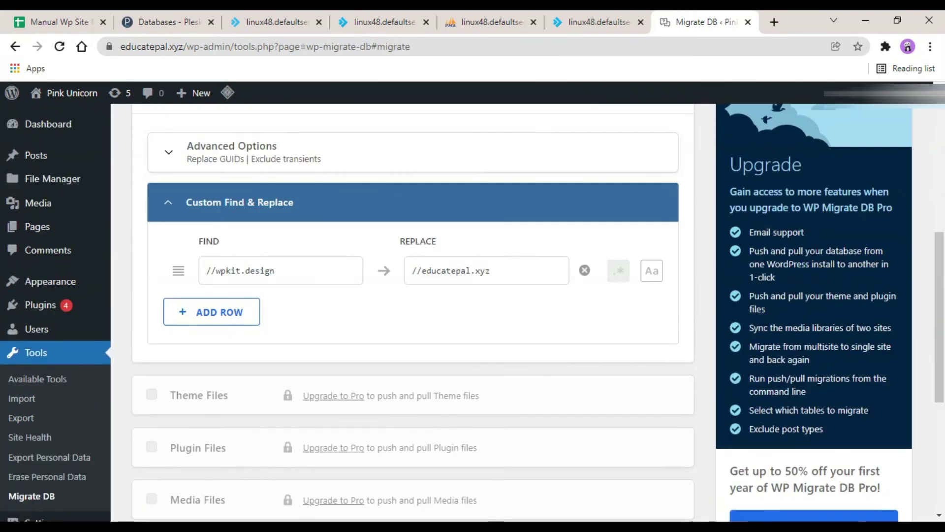
pyautogui.scroll(-5, 413, 296)
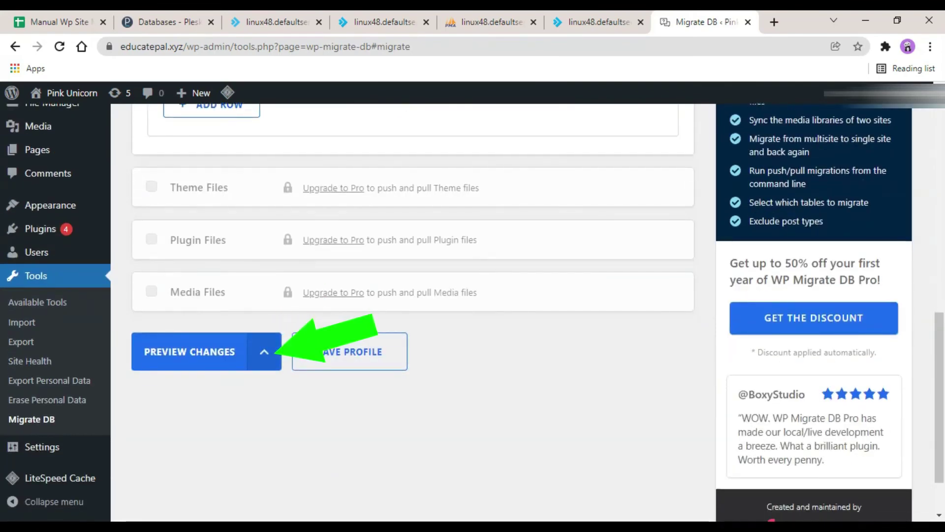
pyautogui.click(264, 352)
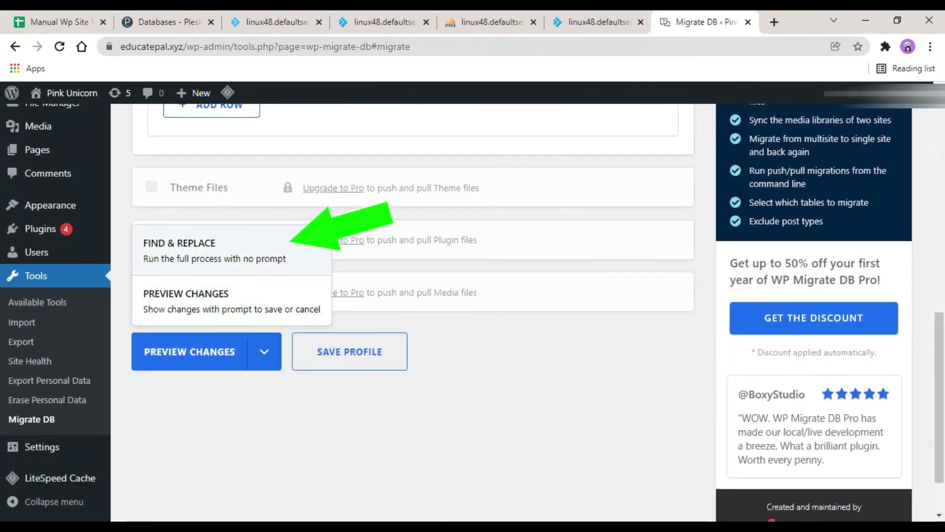
pyautogui.click(180, 246)
pyautogui.click(190, 351)
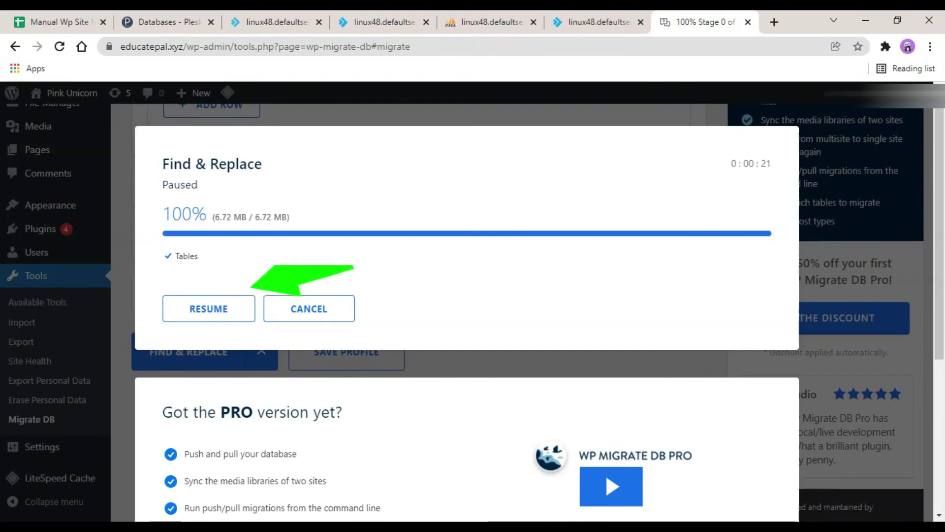
# Resume the paused Find & Replace until it completes, then open Visit Site in a new tab
pyautogui.click(208, 309)
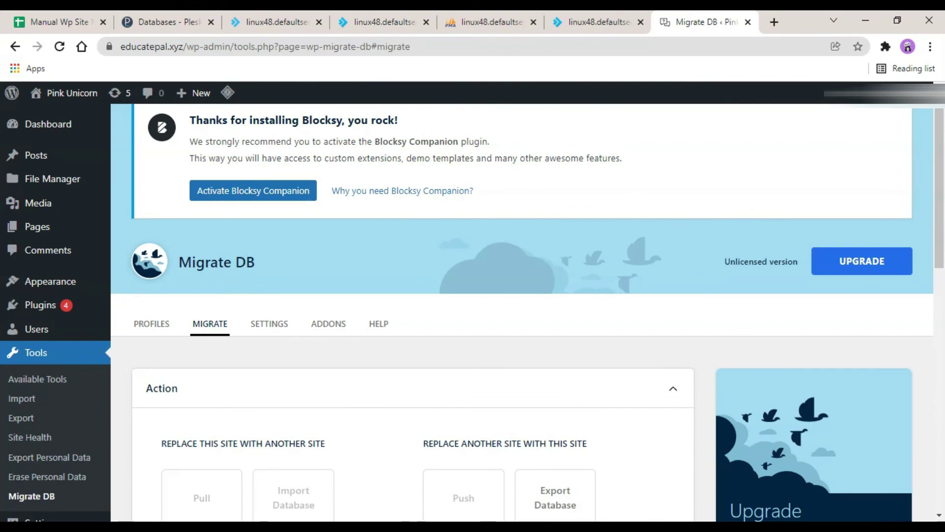
pyautogui.moveTo(72, 92)
pyautogui.rightClick(84, 119)
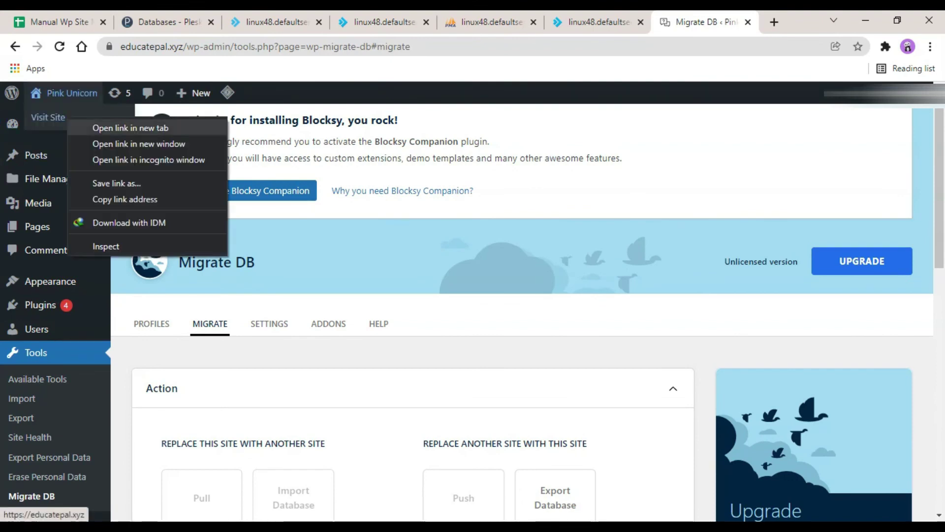